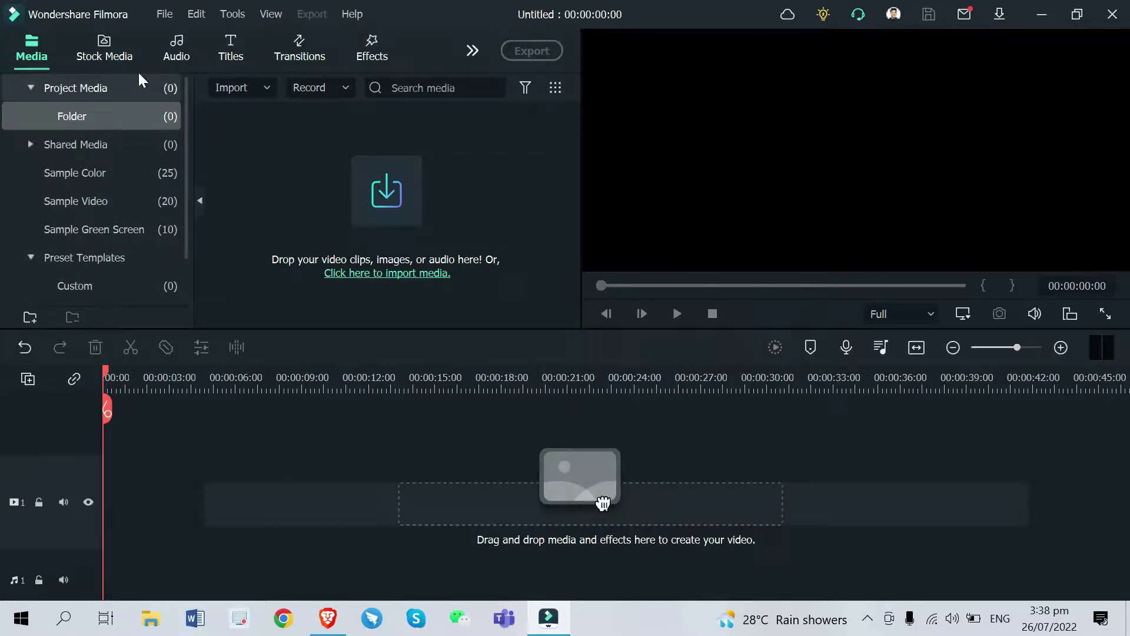
# Search the Pexels stock video library for 'surfing'
pyautogui.click(115, 53)
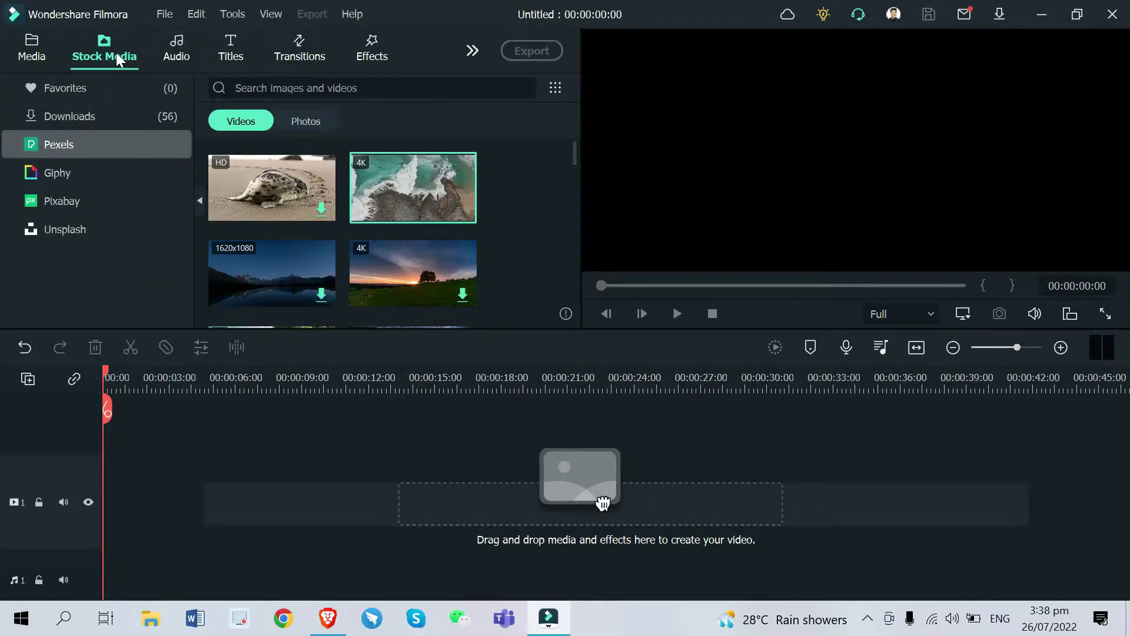
pyautogui.moveTo(408, 209)
pyautogui.click(354, 88)
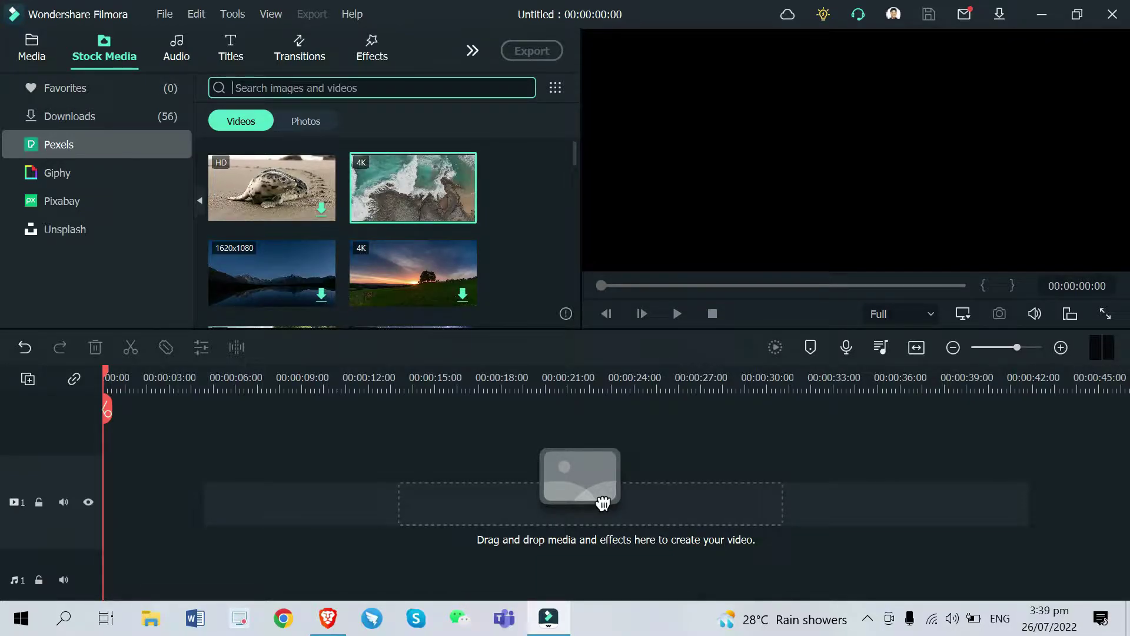
pyautogui.write('surfing')
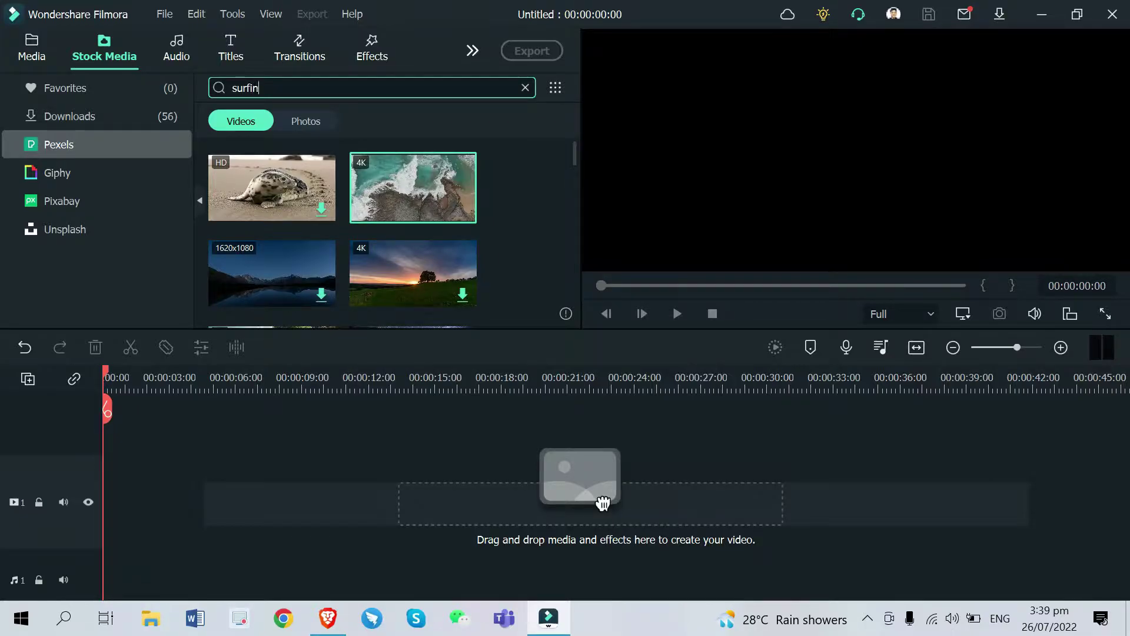
pyautogui.press('Return')
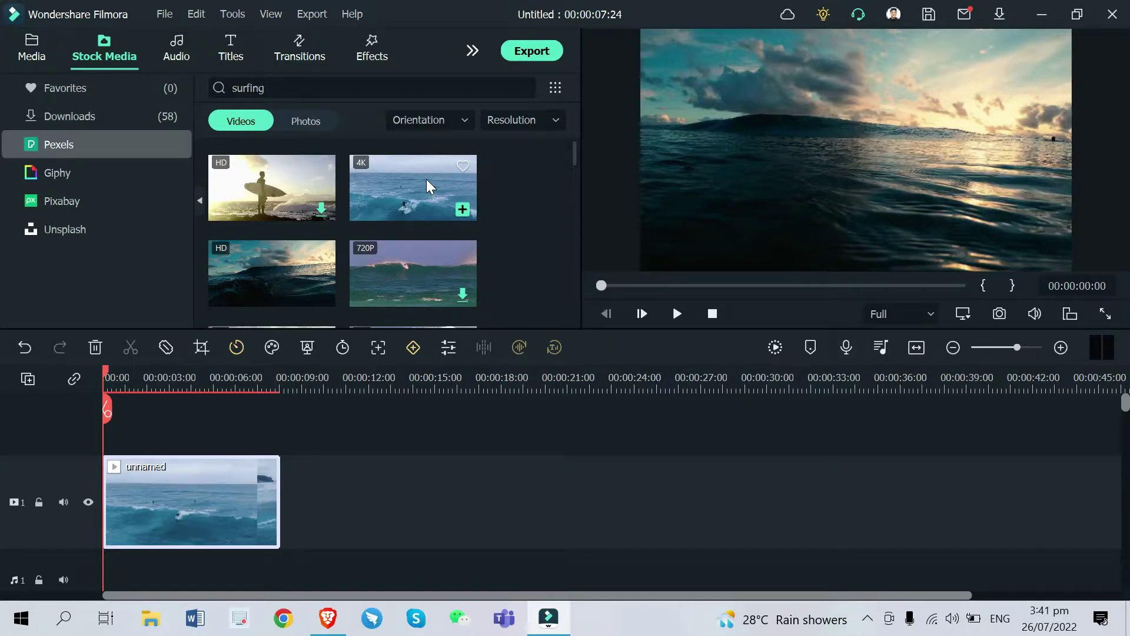
# Review the 4K clip's other download resolutions without downloading, then preview the Summer Surfing Upbeat track
pyautogui.rightClick(427, 181)
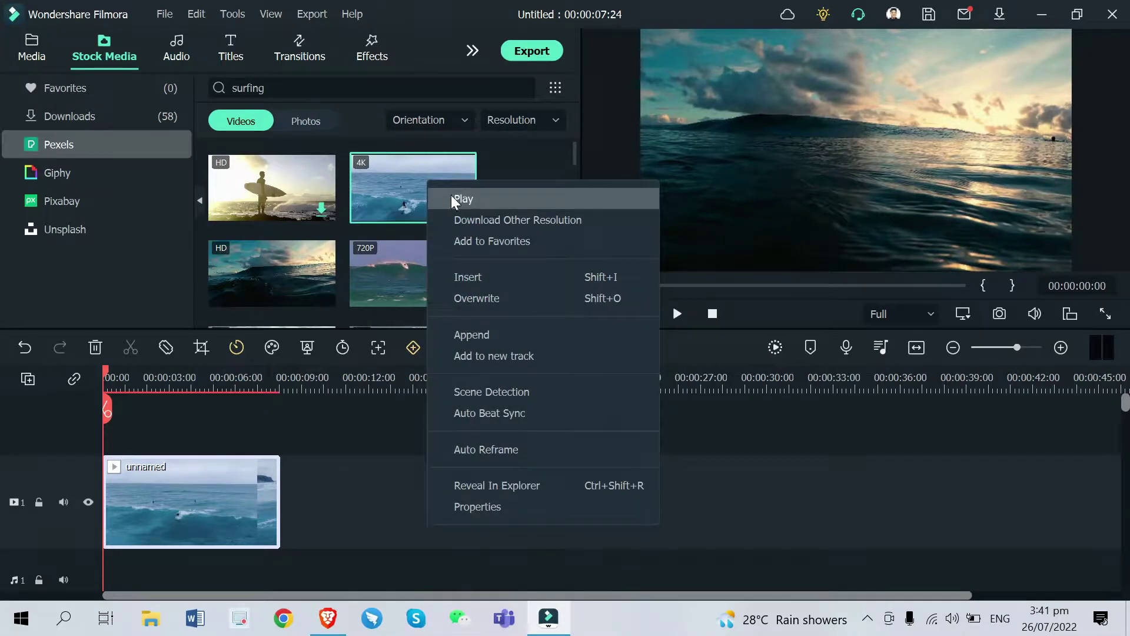
pyautogui.click(466, 221)
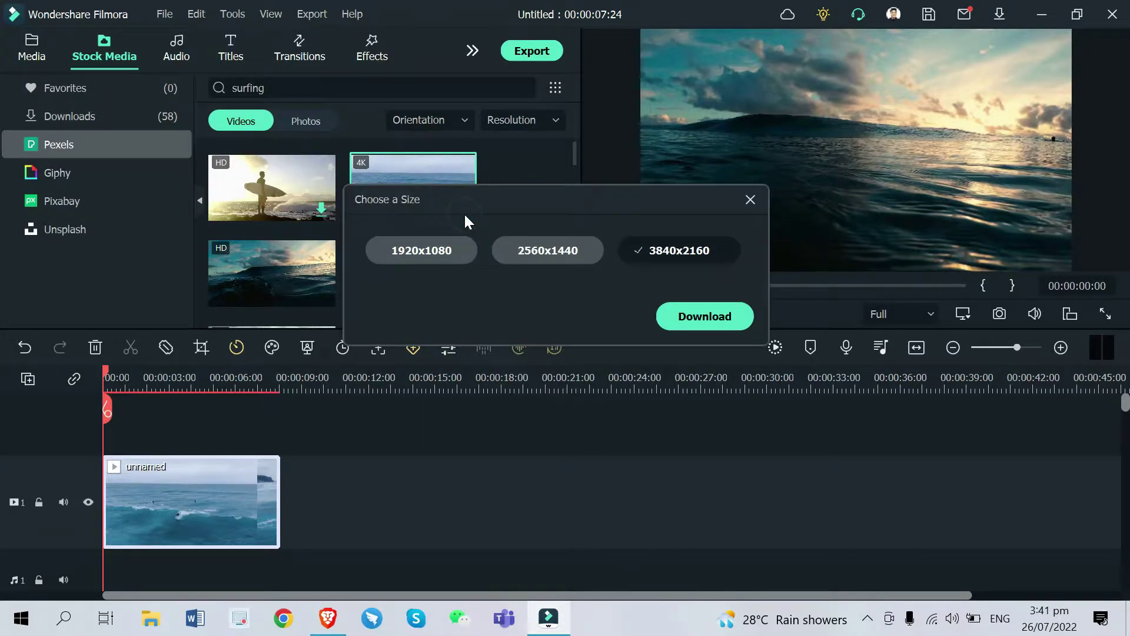
pyautogui.click(544, 252)
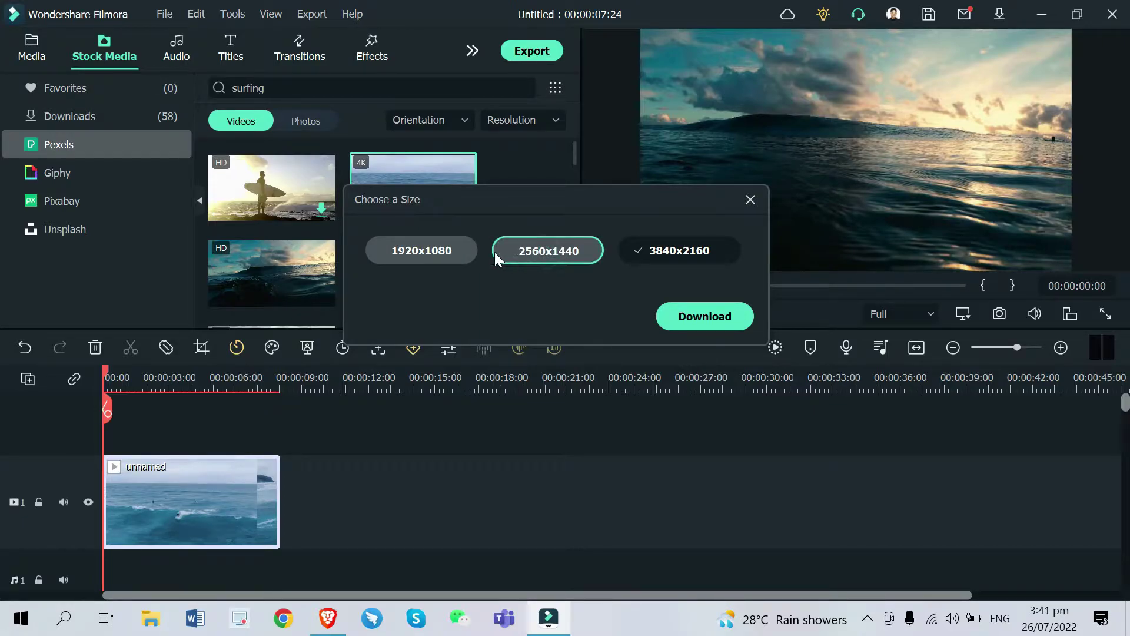
pyautogui.click(437, 252)
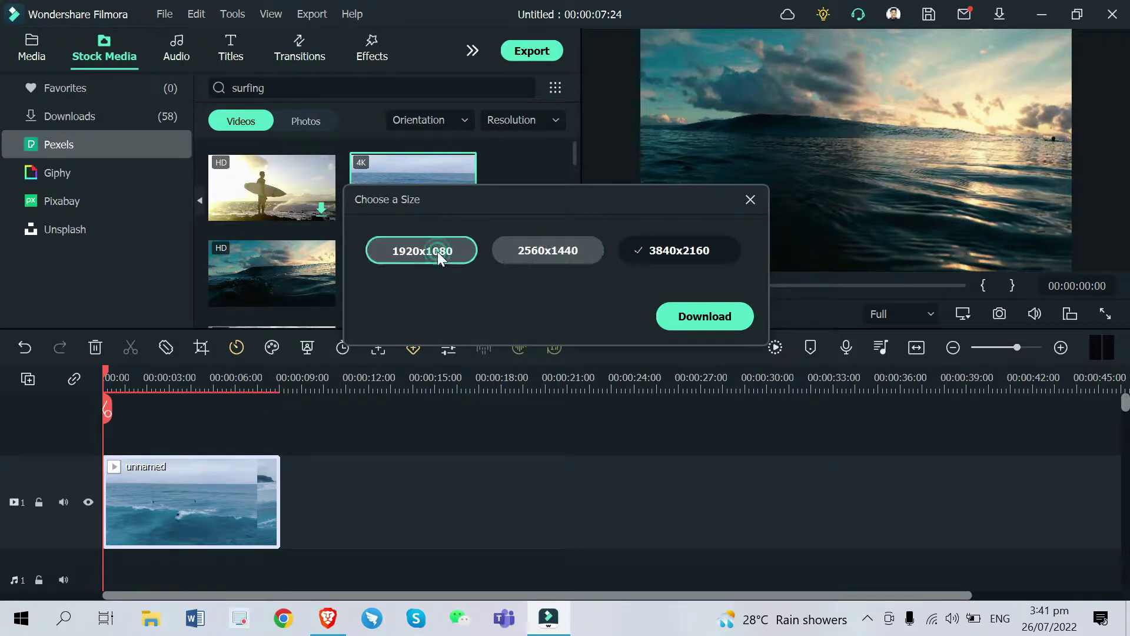
pyautogui.click(750, 200)
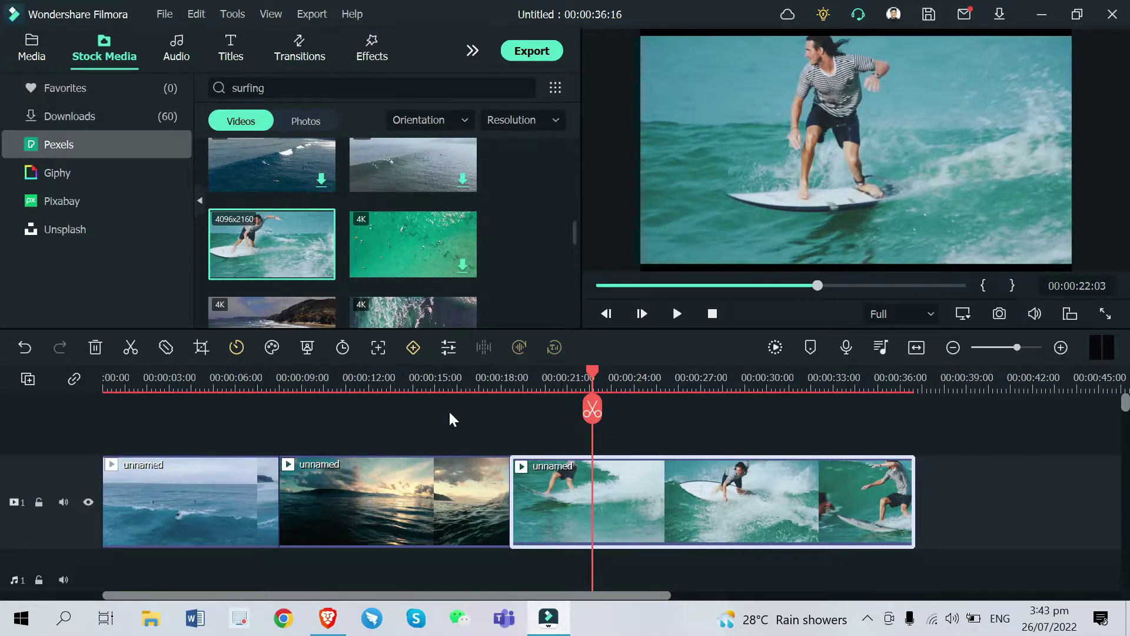
pyautogui.click(176, 47)
pyautogui.click(289, 174)
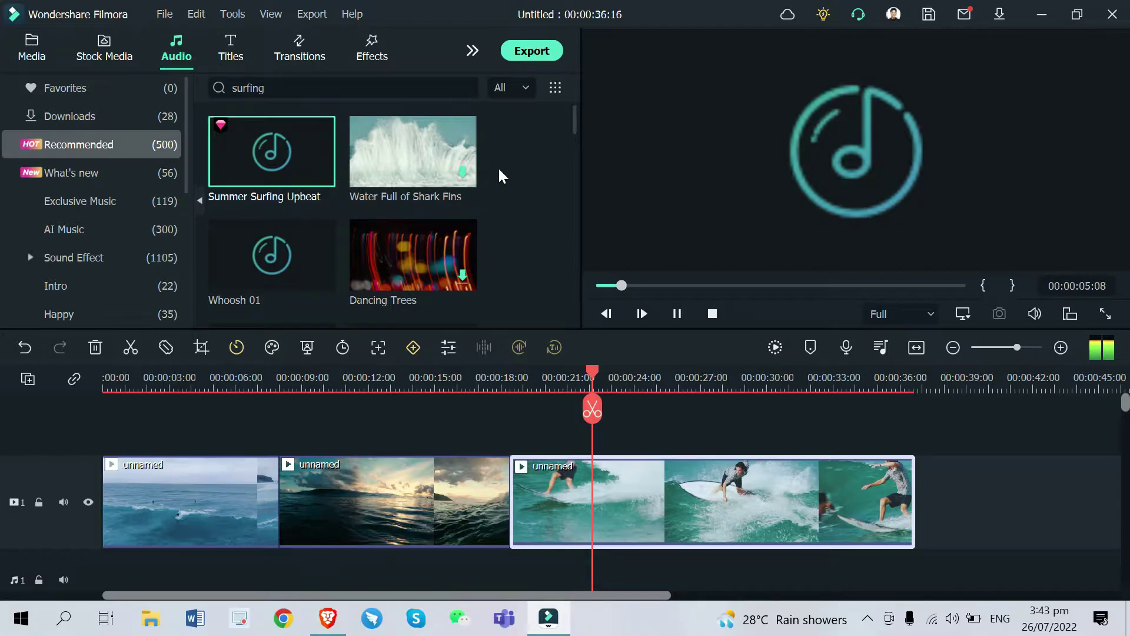
# Download Water Full of Shark Fins and lay Summer Surfing Upbeat along audio track 1
pyautogui.click(403, 153)
pyautogui.moveTo(265, 175); pyautogui.dragTo(116, 569)
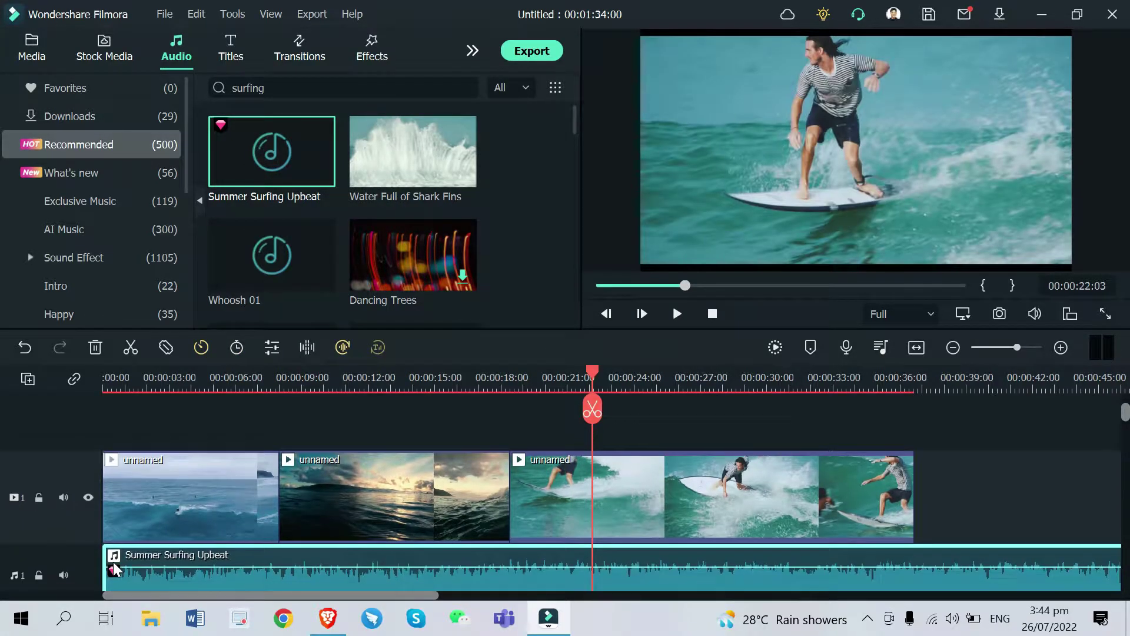
pyautogui.scroll(-1, 177, 501)
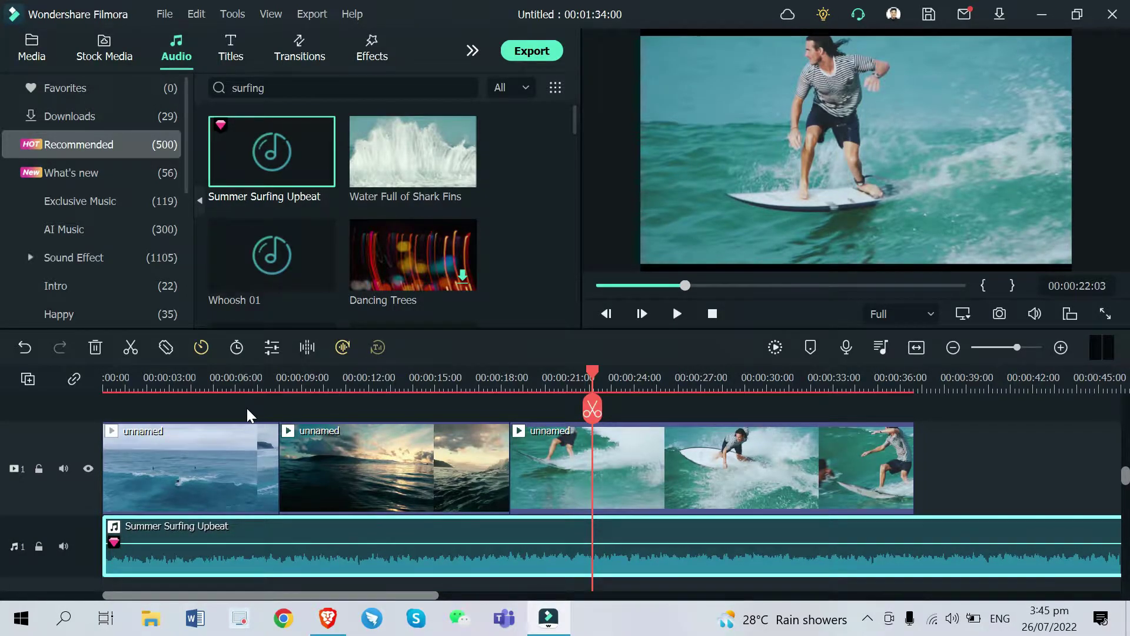
# Search the Transitions library for 'special effects' and scroll through the results
pyautogui.click(298, 55)
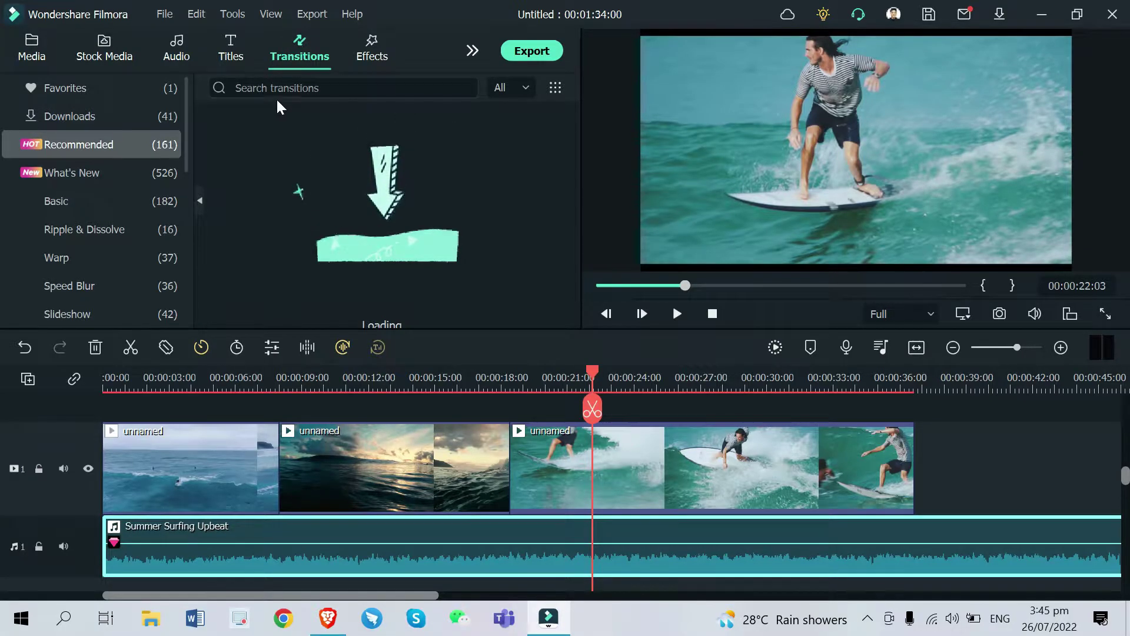
pyautogui.click(278, 88)
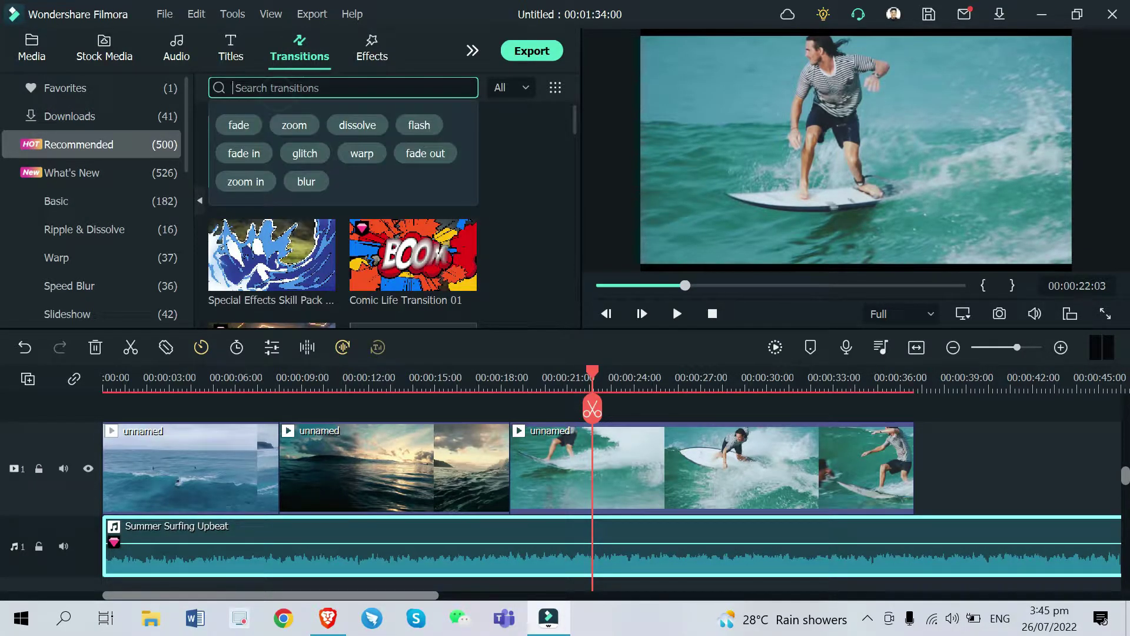
pyautogui.write('special effects')
pyautogui.press('Return')
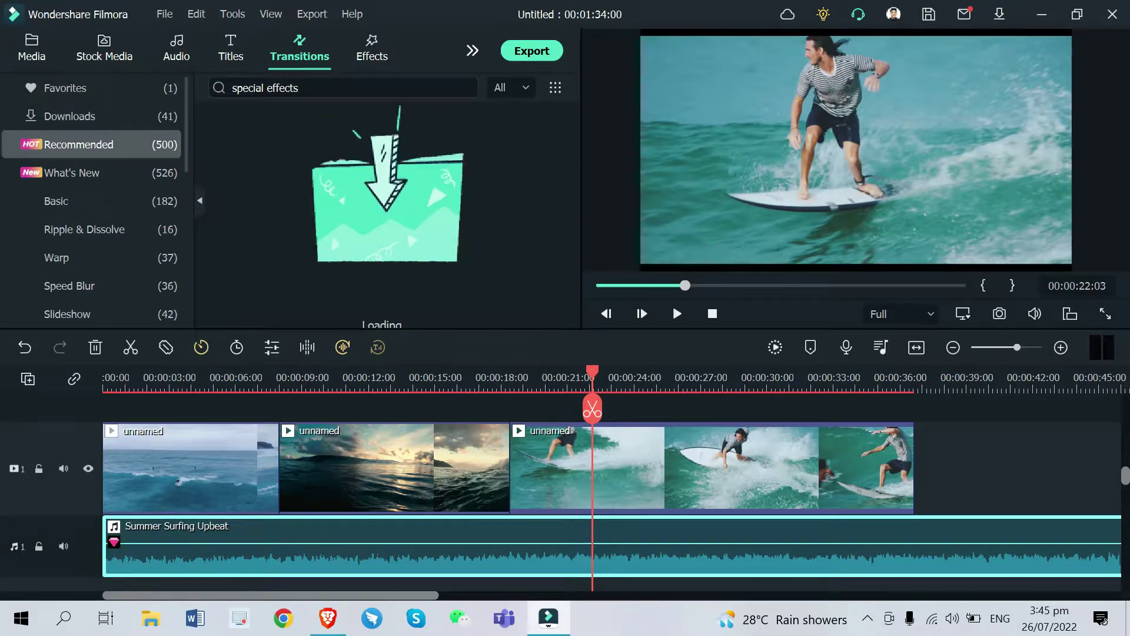
pyautogui.scroll(-5, 309, 182)
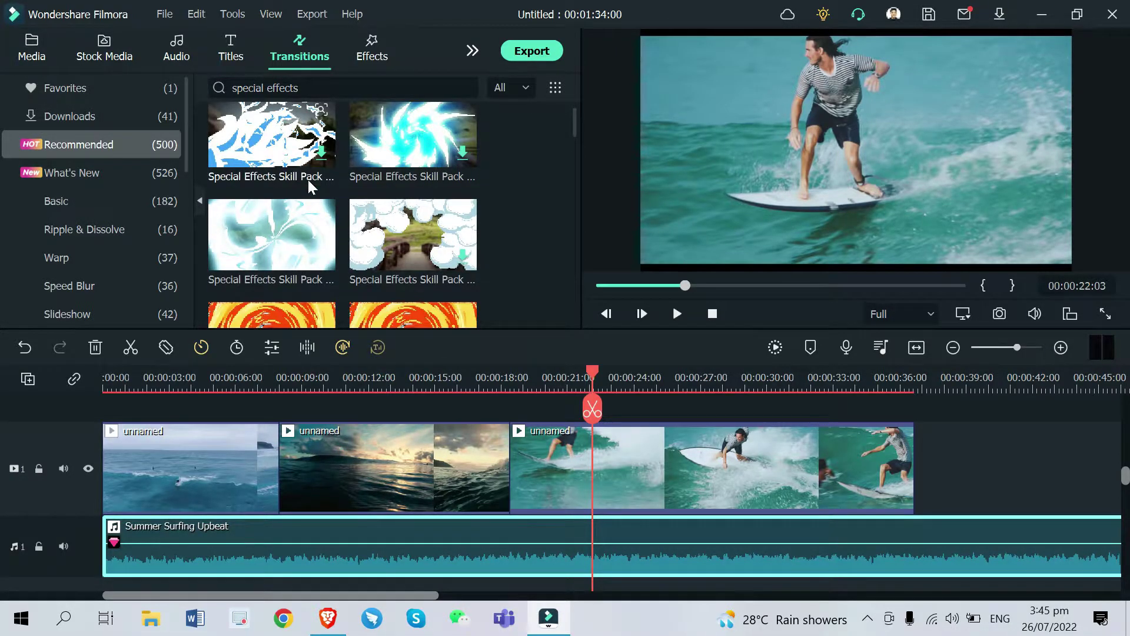
pyautogui.scroll(-2, 309, 187)
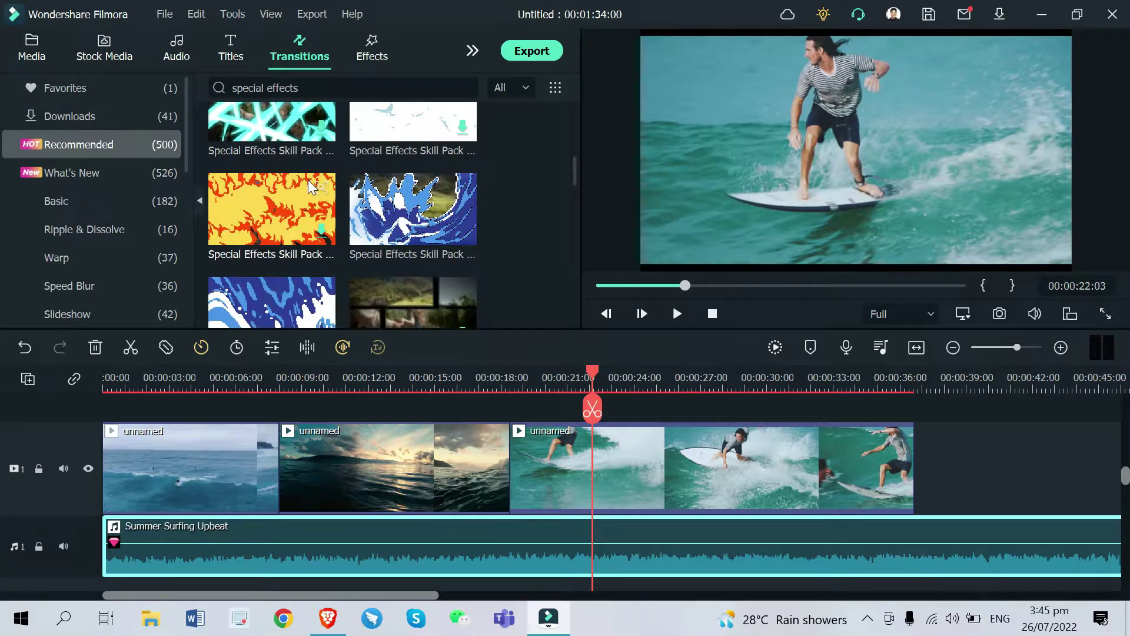
pyautogui.scroll(-2, 312, 187)
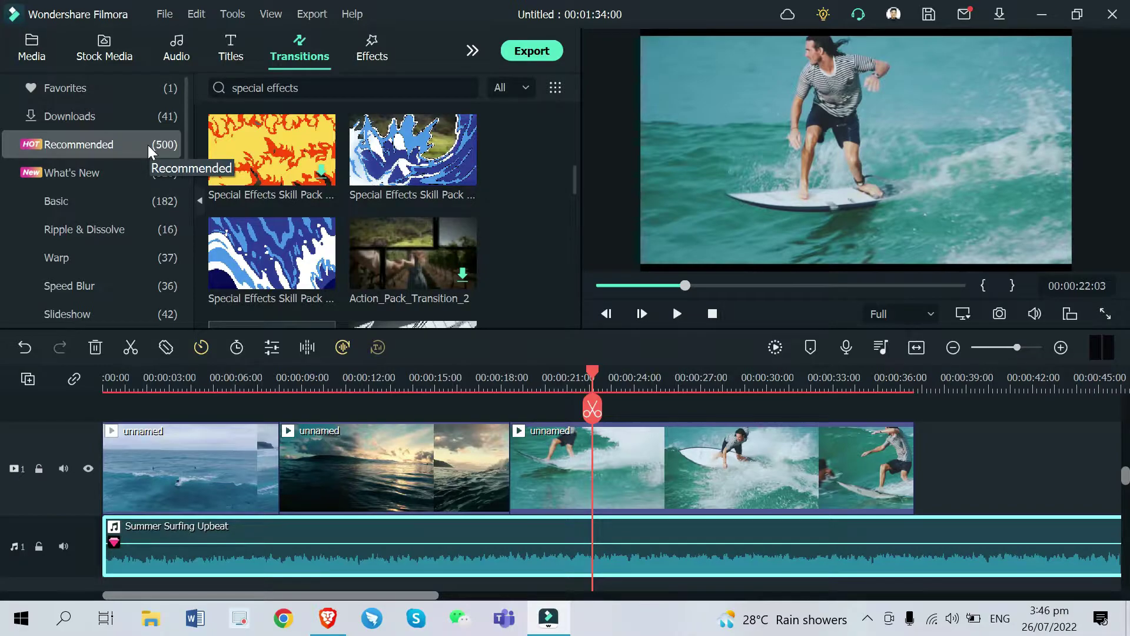
pyautogui.scroll(-1, 147, 203)
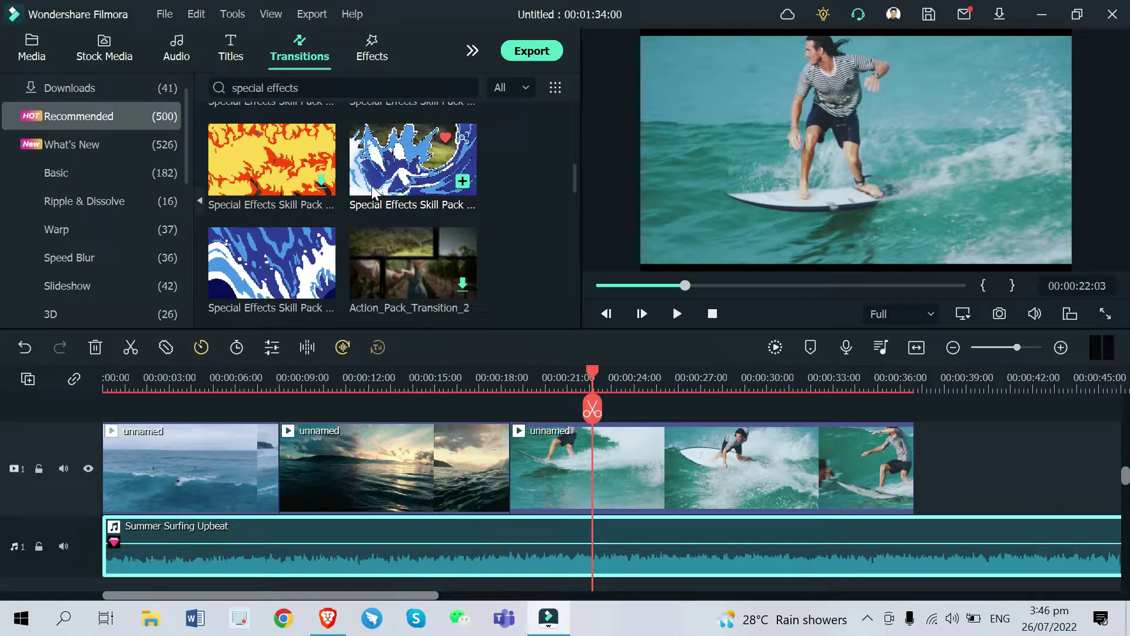
# Preview the green-scenery splash and the all-blue wave splash transitions from the Special Effects Skill Pack
pyautogui.click(409, 187)
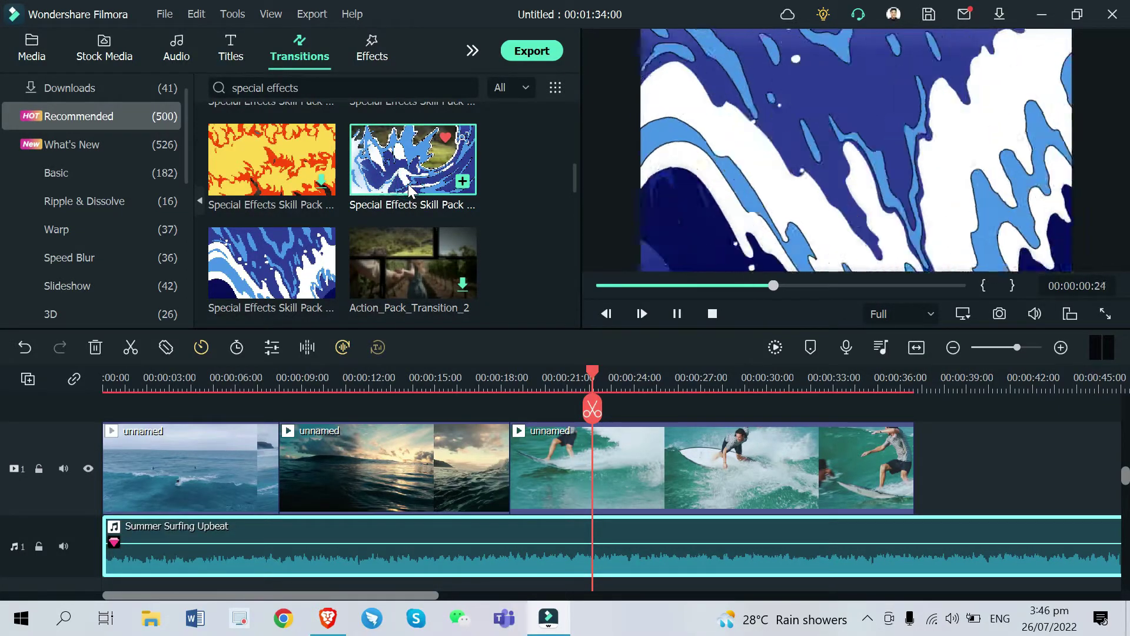
pyautogui.click(247, 268)
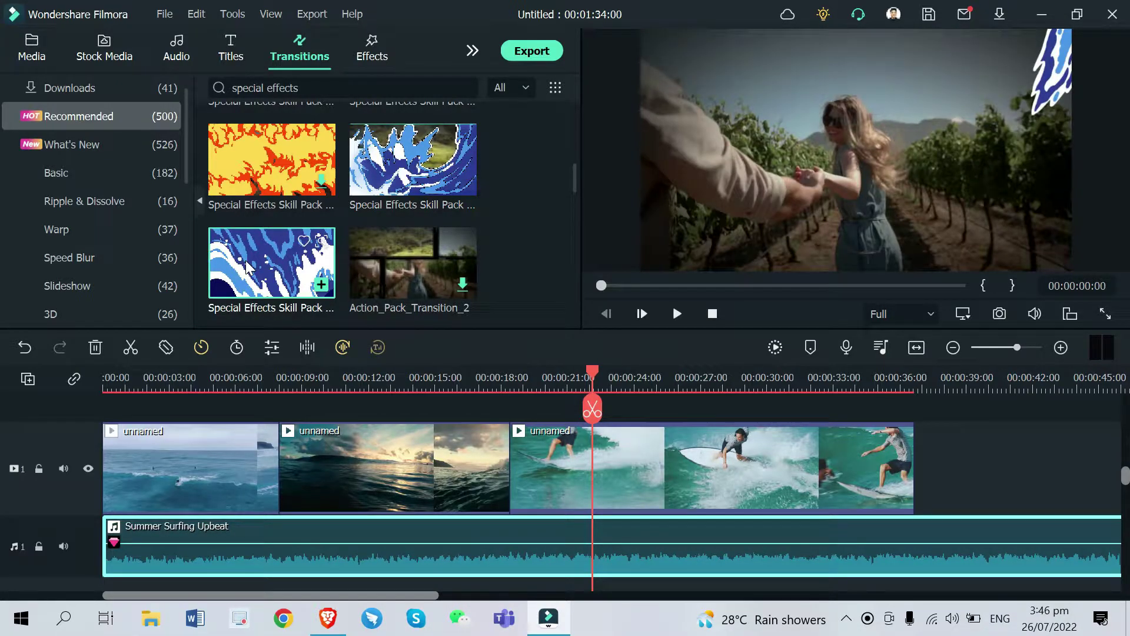
pyautogui.click(406, 170)
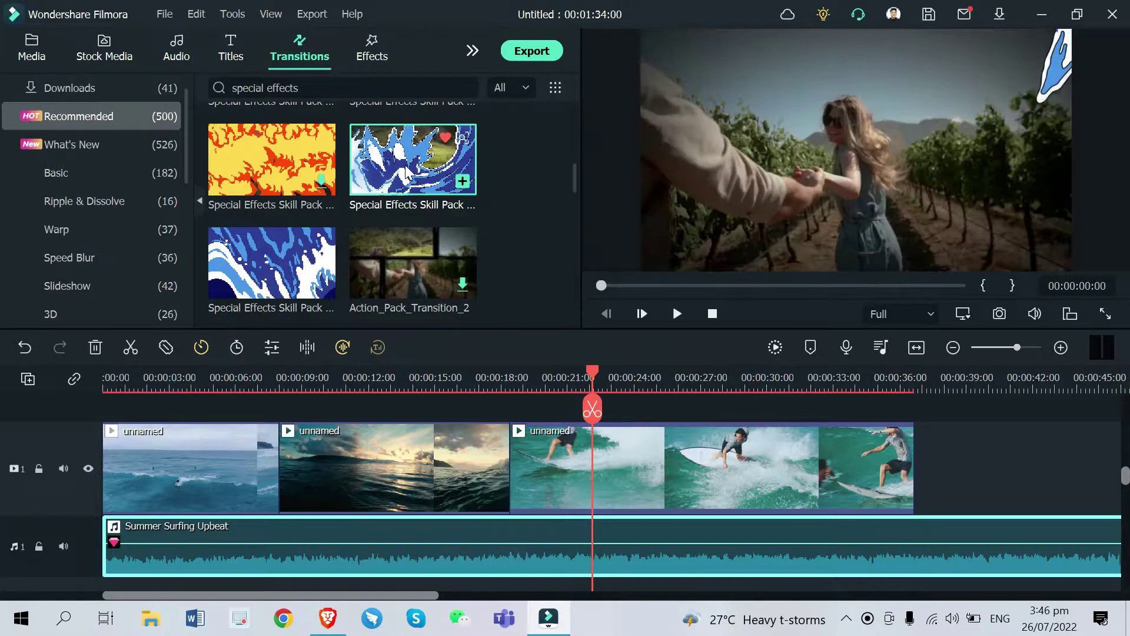
pyautogui.click(250, 291)
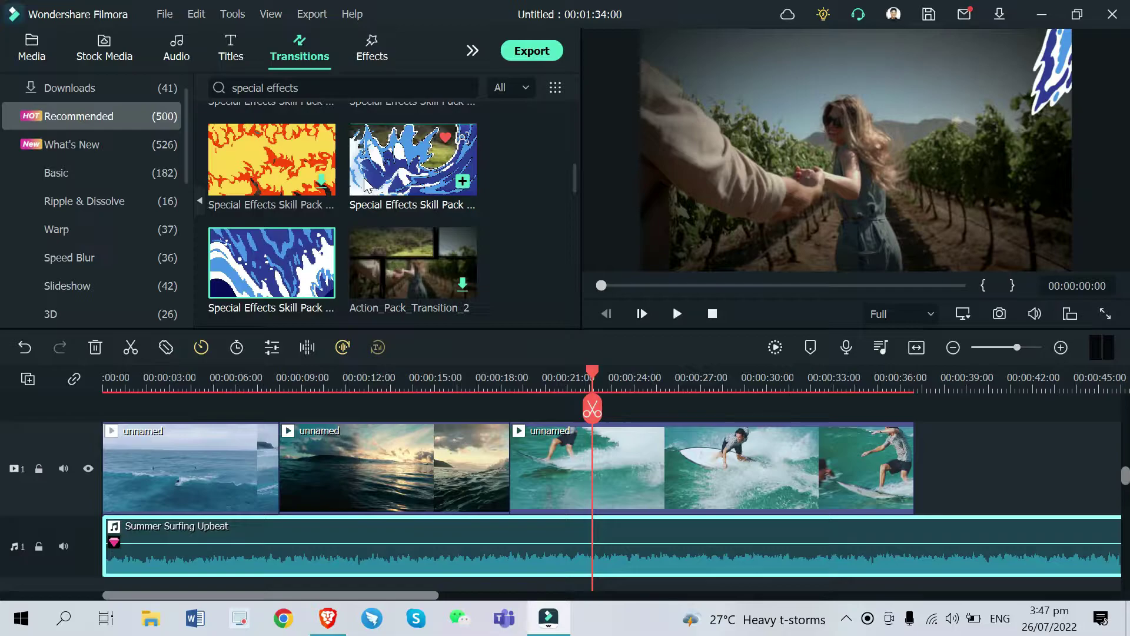
# Place the splash transition between clips one and two and check it at 7:14
pyautogui.moveTo(365, 184); pyautogui.dragTo(276, 478)
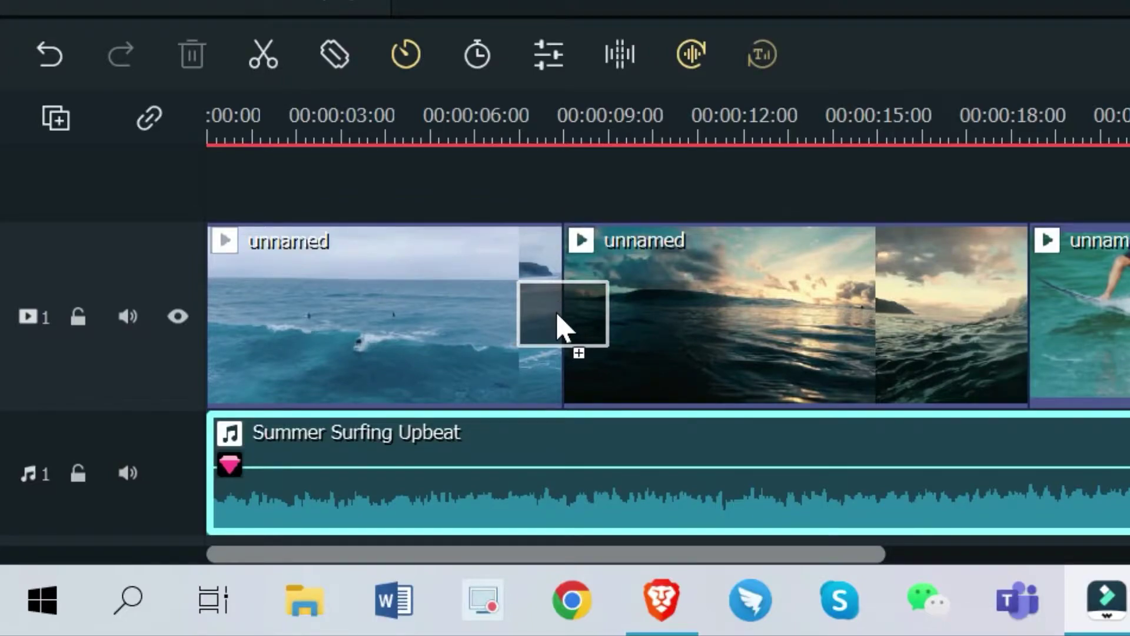
pyautogui.moveTo(558, 324); pyautogui.dragTo(561, 324)
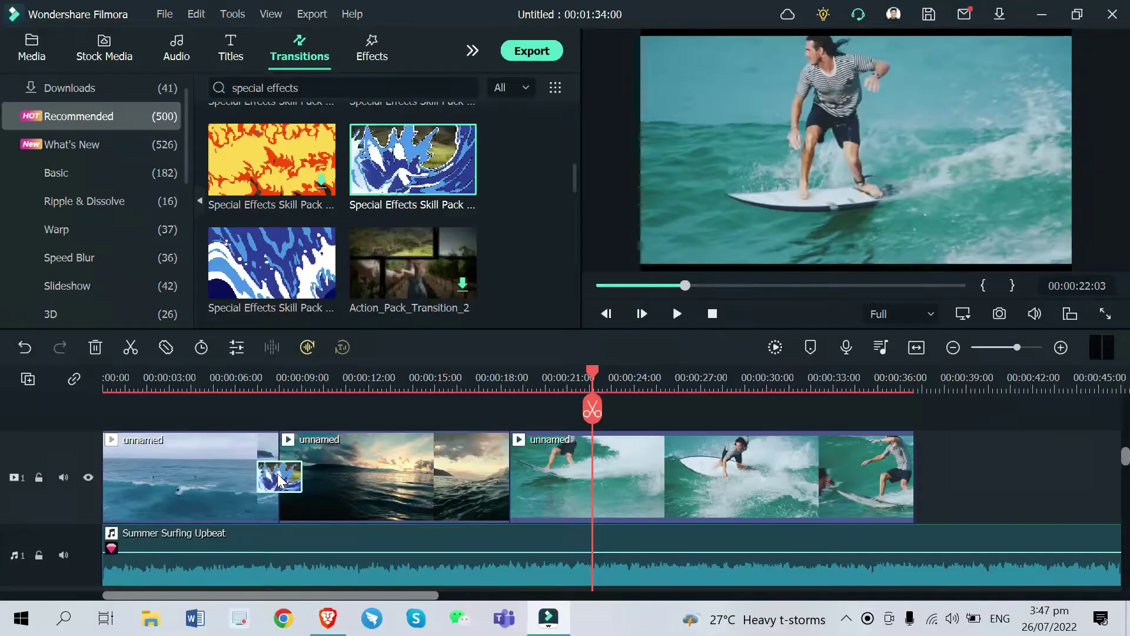
pyautogui.scroll(5, 562, 325)
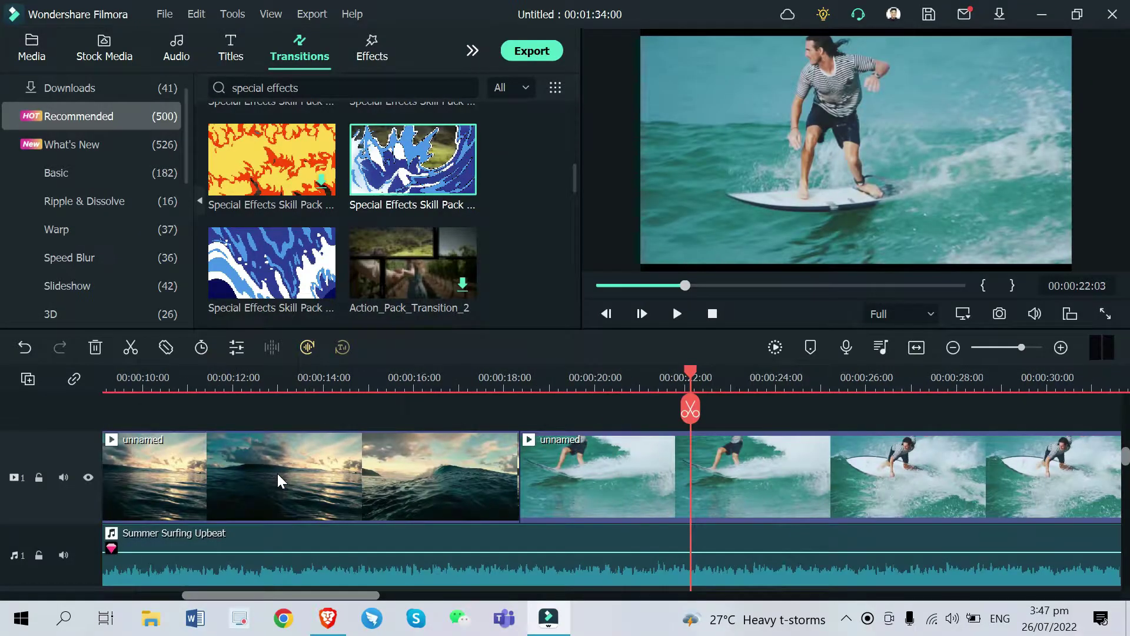
pyautogui.click(319, 382)
pyautogui.click(350, 378)
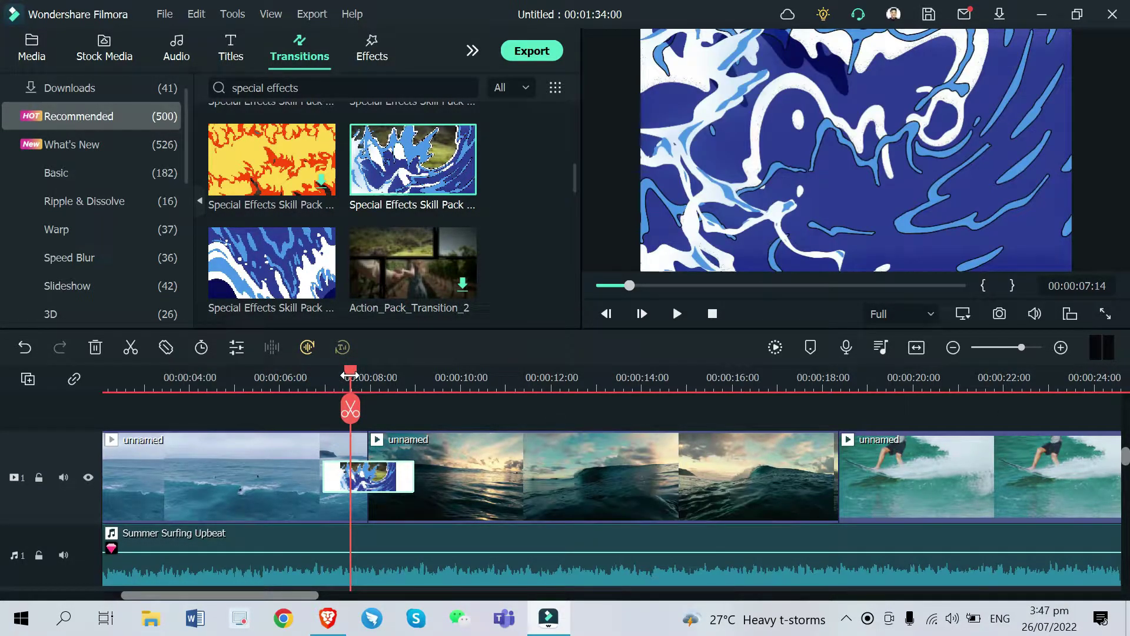
# Add the splash transition between clips two and three and at the last clip's end
pyautogui.scroll(-4, 358, 386)
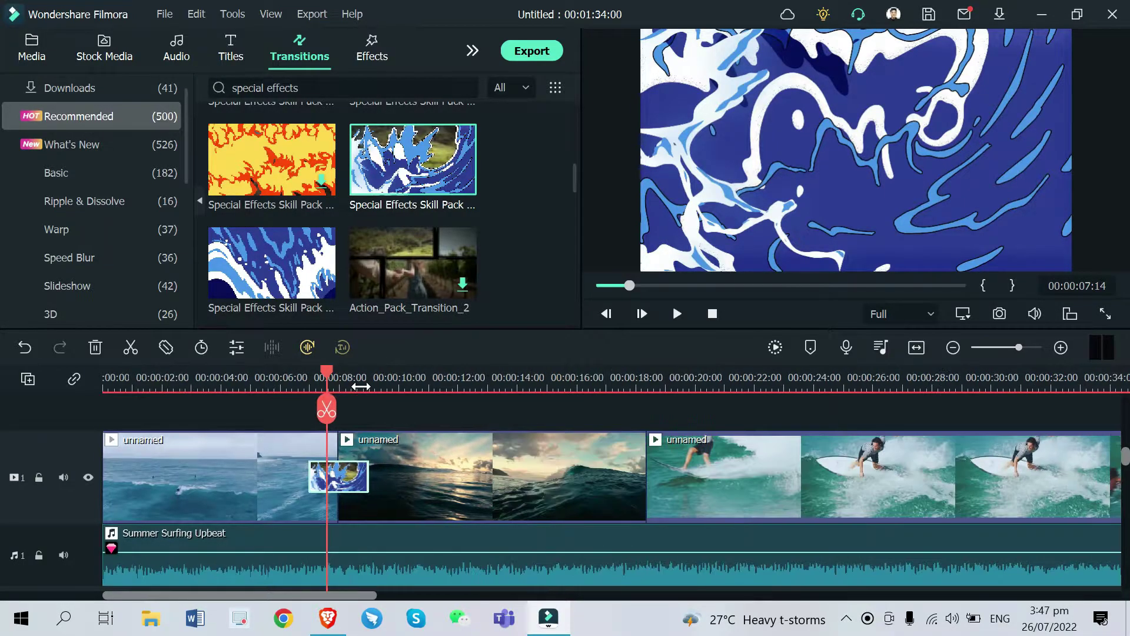
pyautogui.moveTo(402, 193)
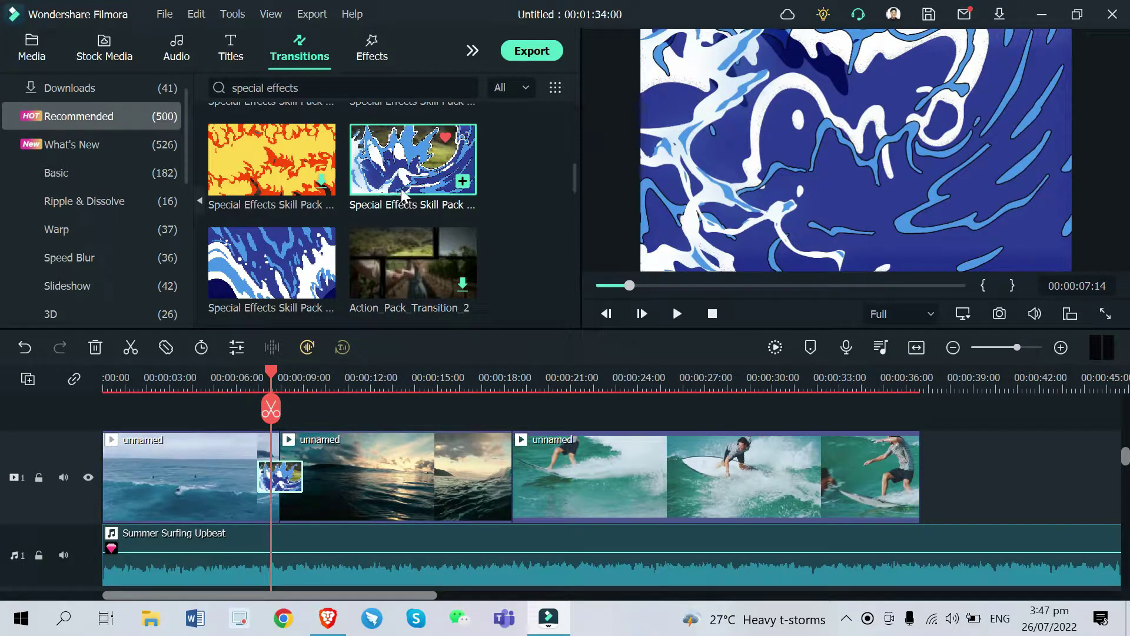
pyautogui.moveTo(399, 190); pyautogui.dragTo(497, 469)
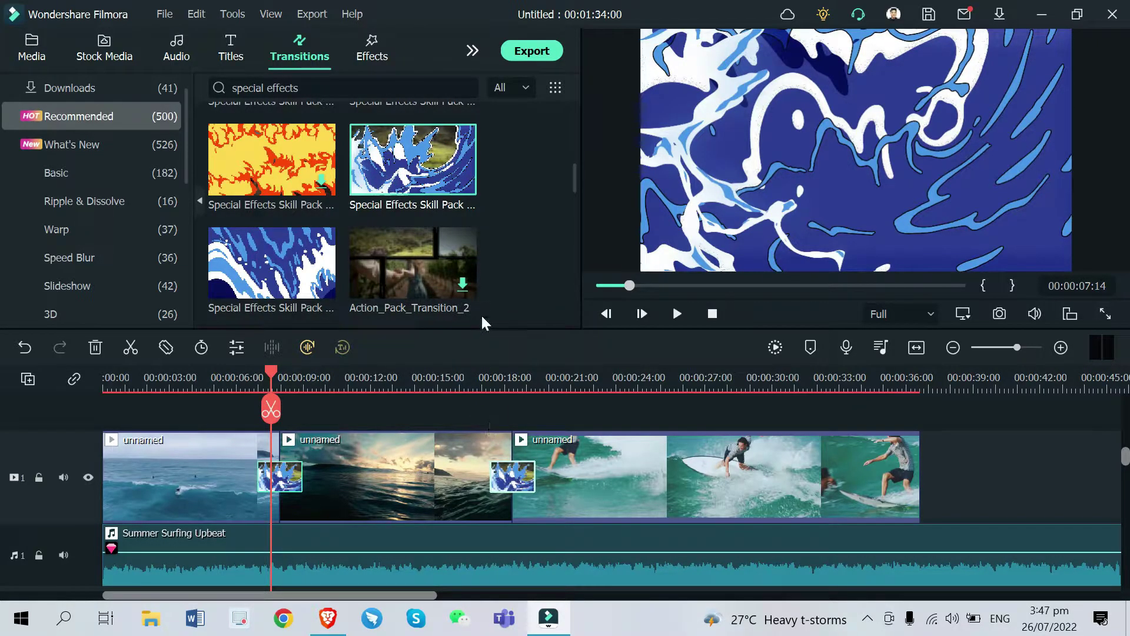
pyautogui.moveTo(740, 419); pyautogui.dragTo(738, 447)
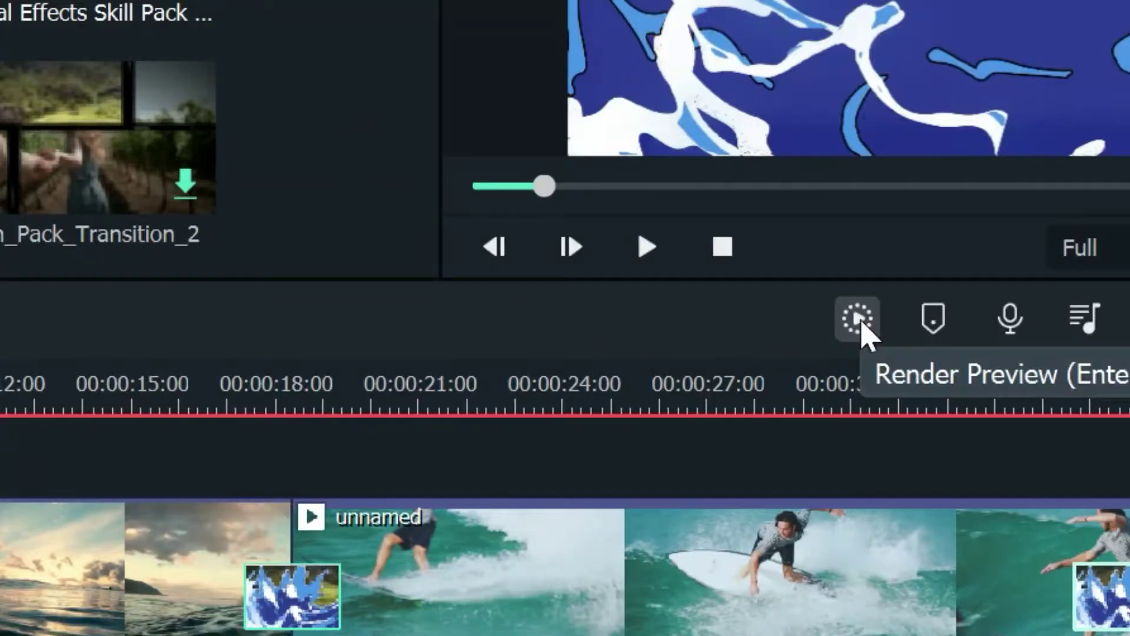
# Render the timeline preview and play the montage from 00:00:00:00
pyautogui.click(859, 321)
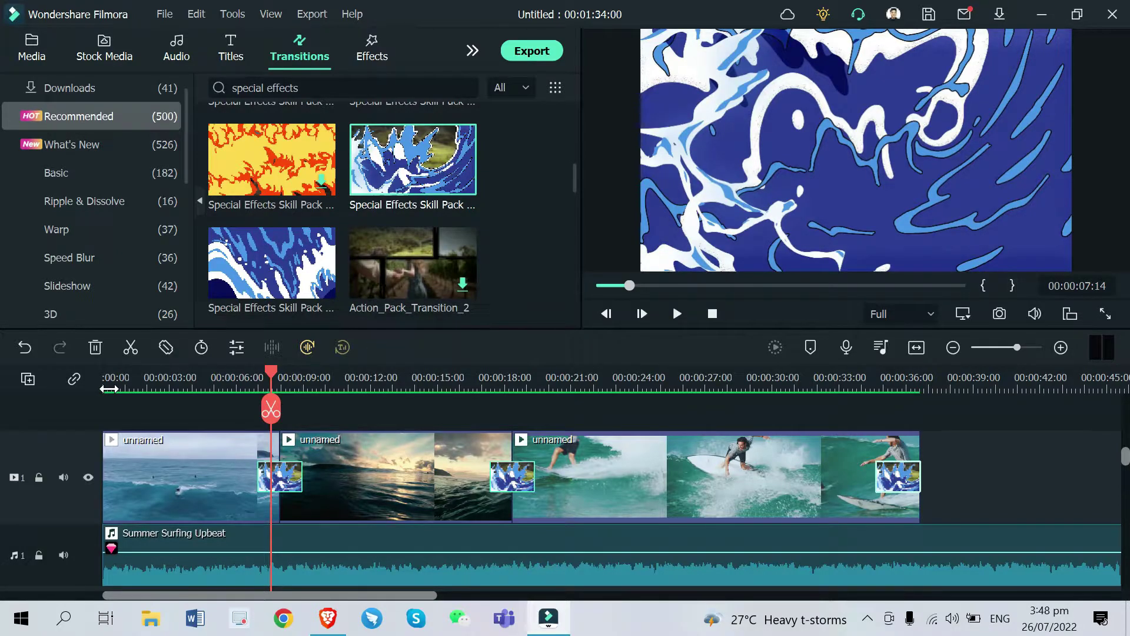
pyautogui.click(109, 384)
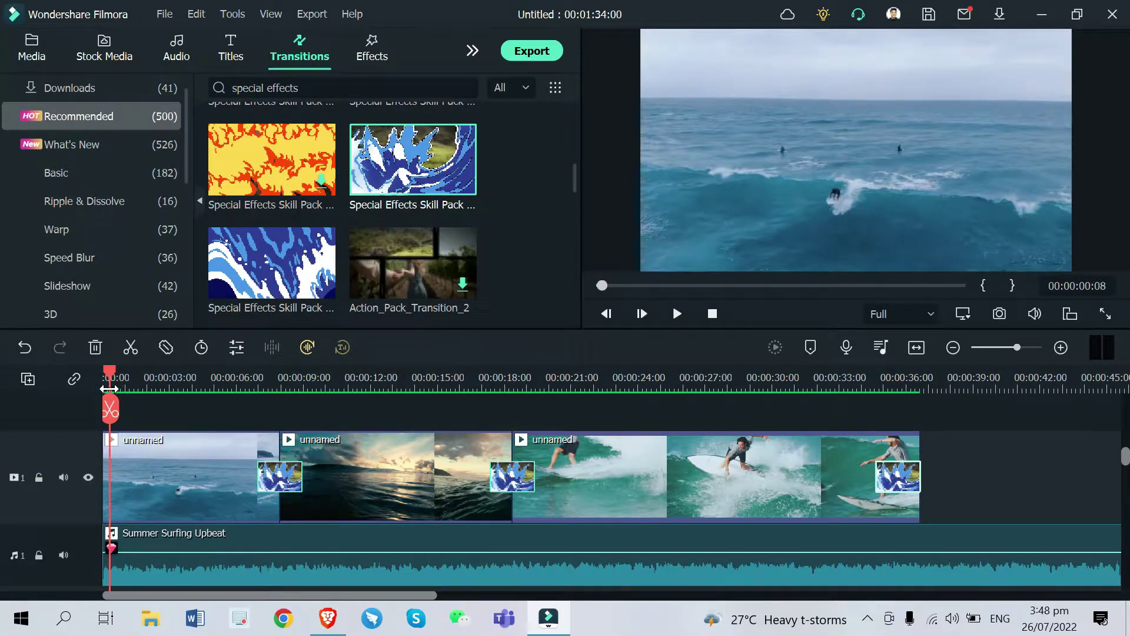
pyautogui.moveTo(109, 382); pyautogui.dragTo(102, 383)
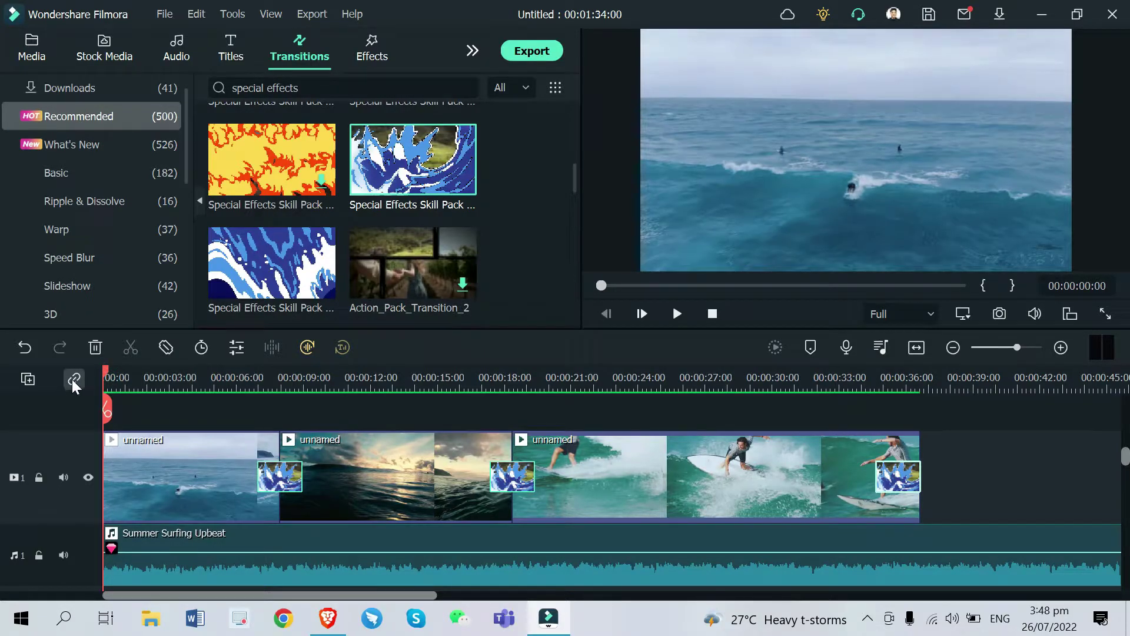
pyautogui.press('space')
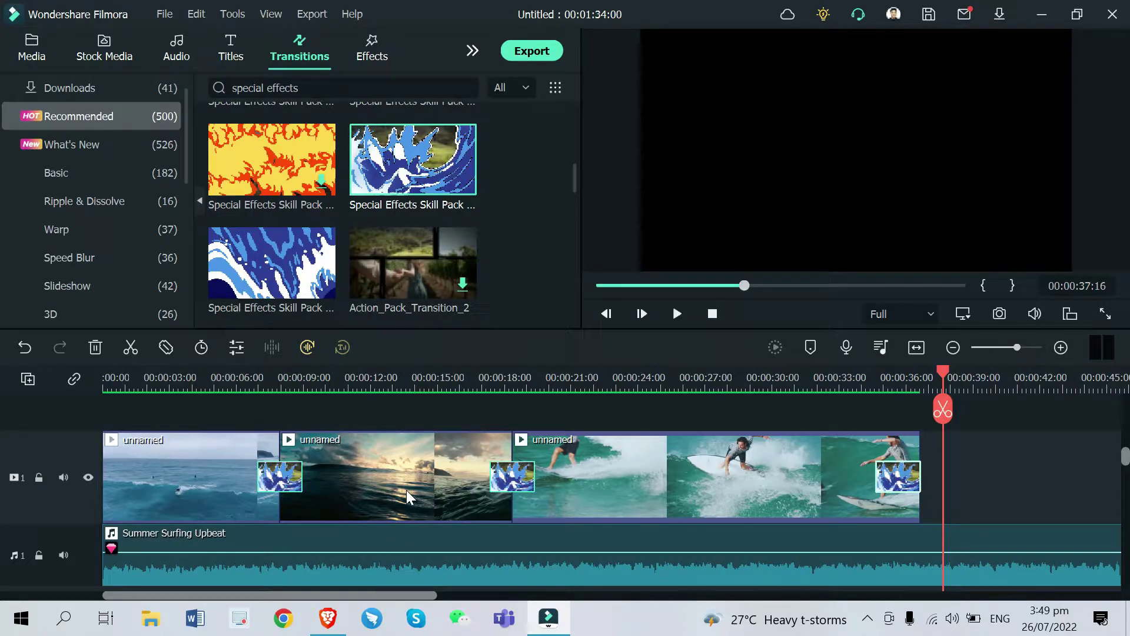
# Search the audio library for 'water splash' and preview the Water Splash effect
pyautogui.click(174, 58)
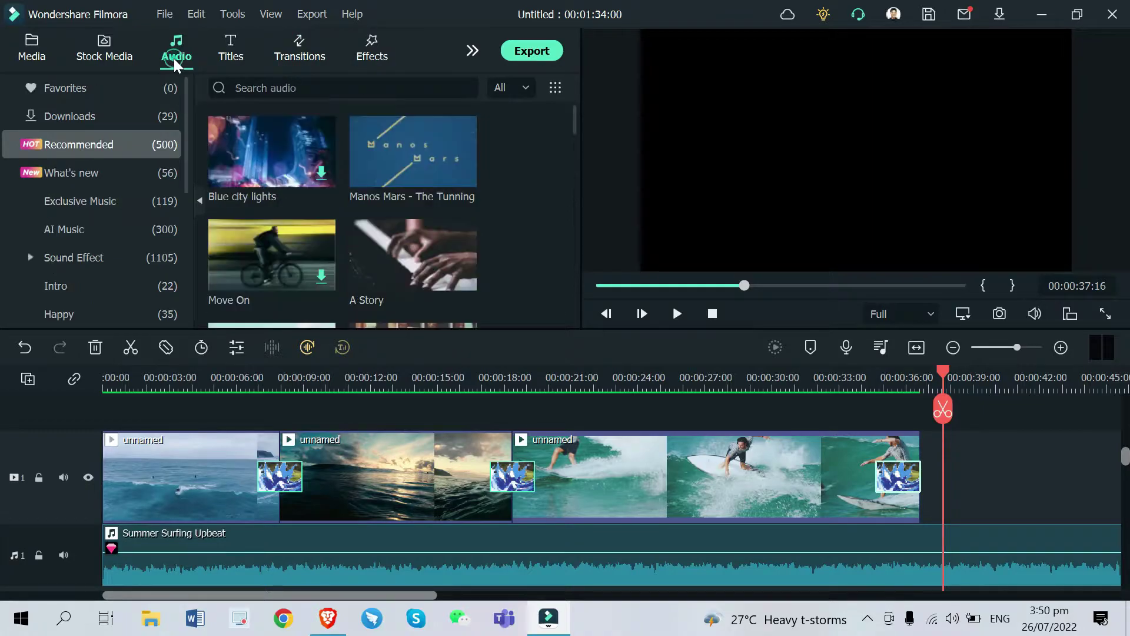
pyautogui.click(243, 87)
pyautogui.write('water splash')
pyautogui.press('Return')
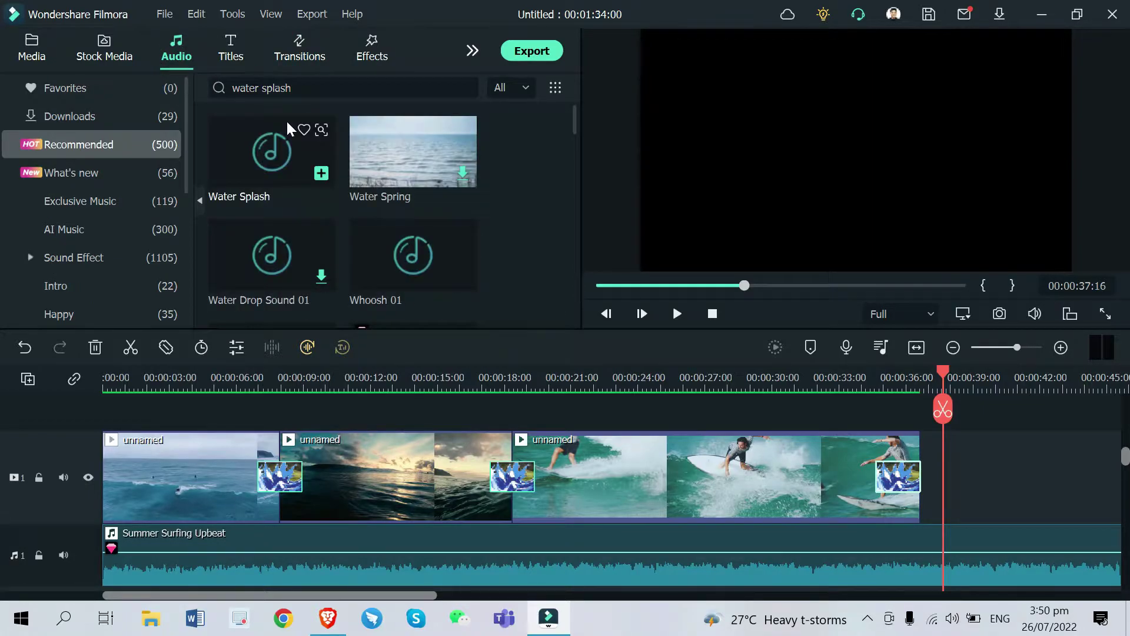
pyautogui.doubleClick(278, 136)
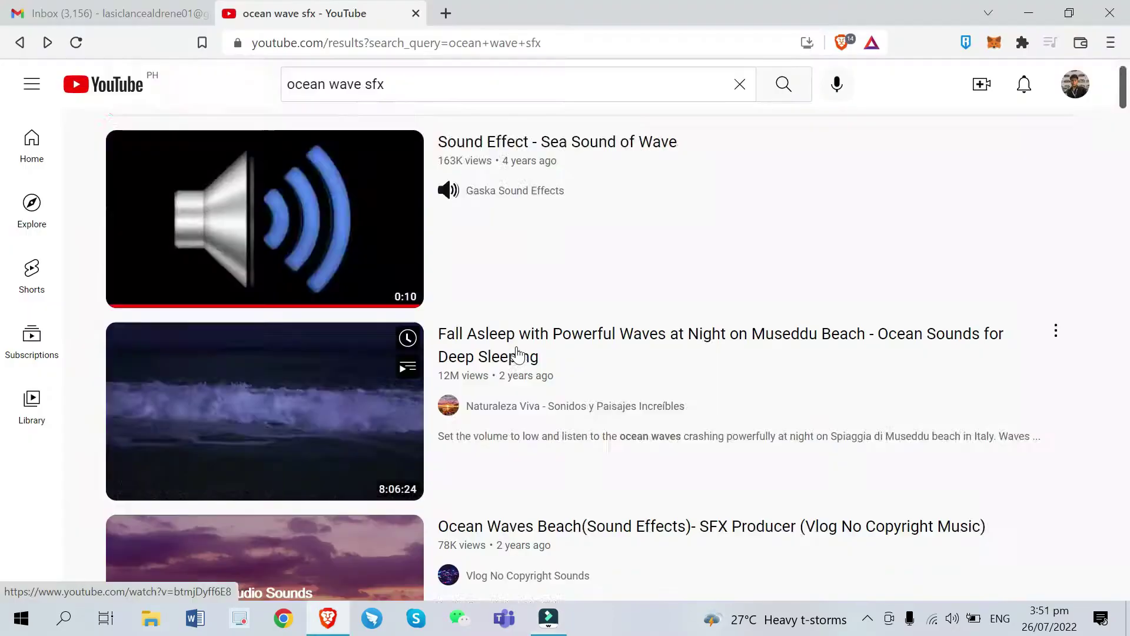
# Open the 'Ocean Waves Beach (Sound Effects)' video from the ocean wave sfx results
pyautogui.scroll(-5, 518, 356)
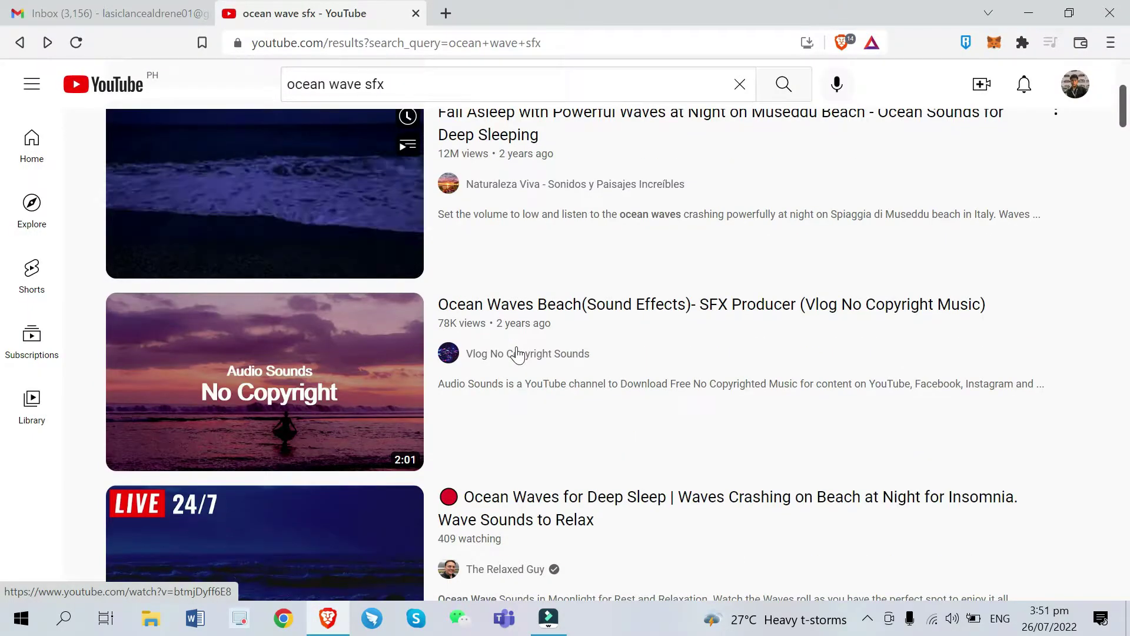
pyautogui.click(340, 320)
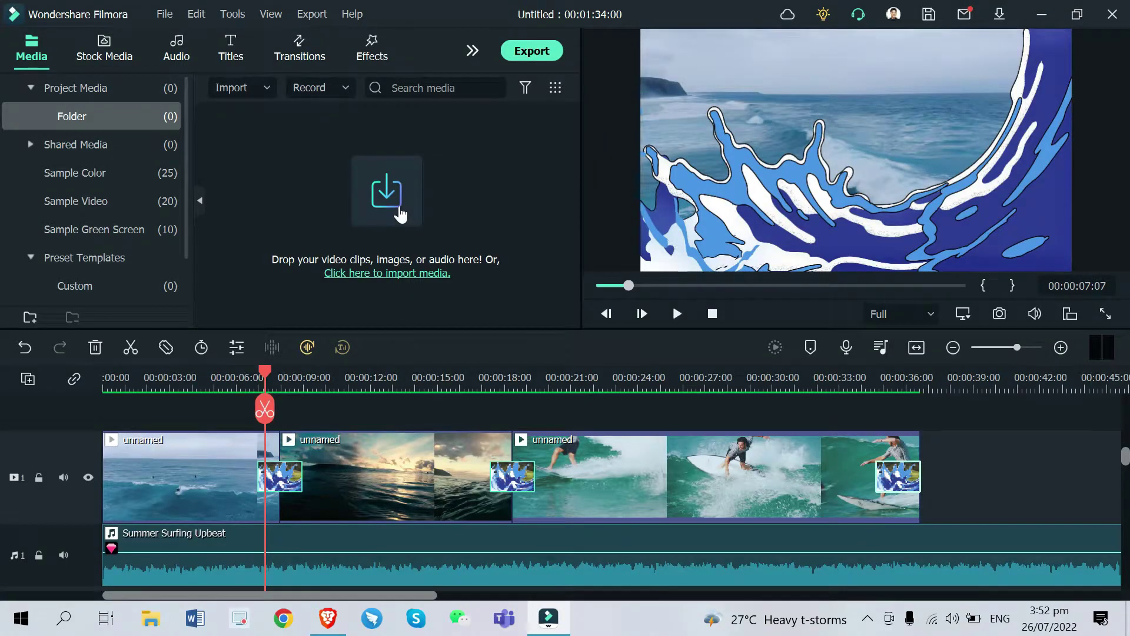
# Import the 'Ocean waves crashing' file from the bgm folder into the project media
pyautogui.click(399, 207)
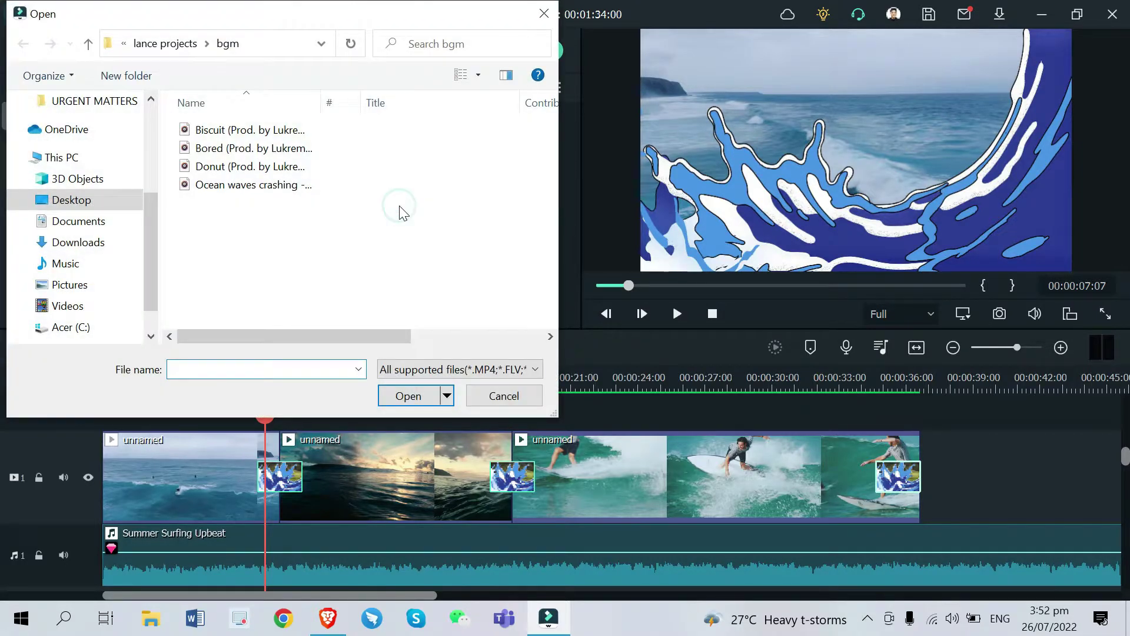
pyautogui.click(322, 194)
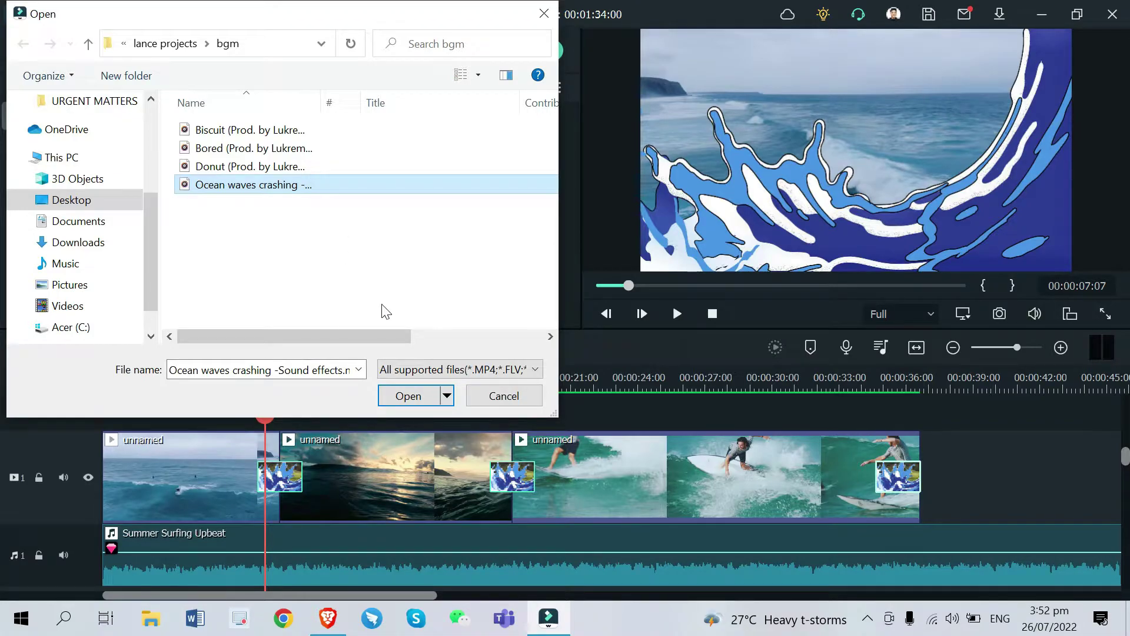
pyautogui.click(407, 397)
pyautogui.scroll(-1, 419, 447)
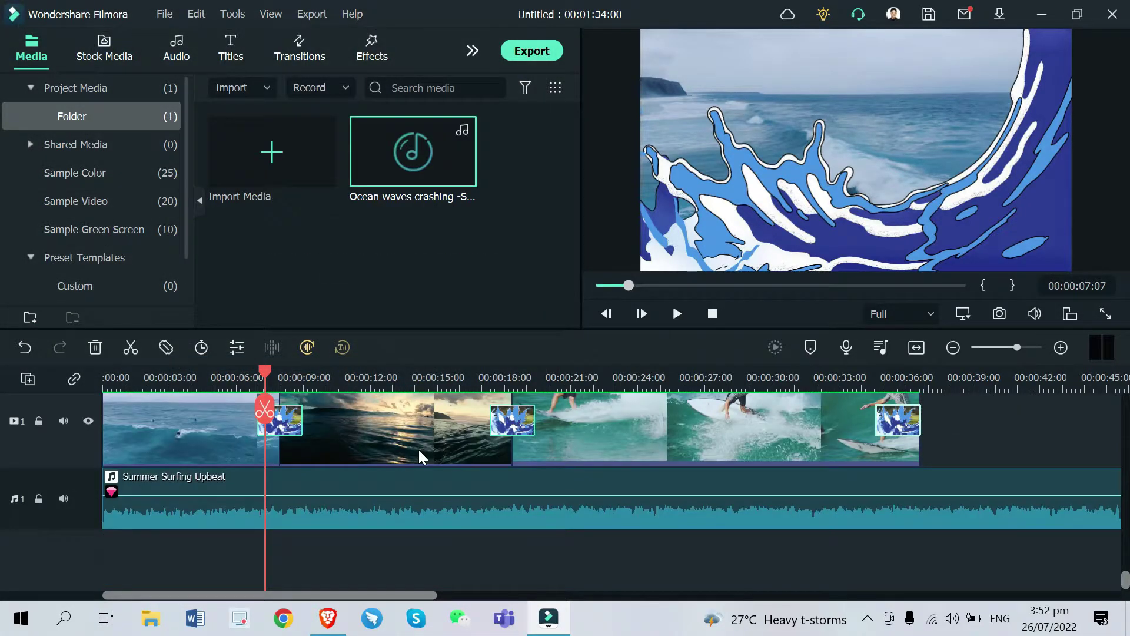
# Place Ocean waves crashing on a second audio track, starting just before the first splash transition
pyautogui.moveTo(380, 158); pyautogui.dragTo(197, 542)
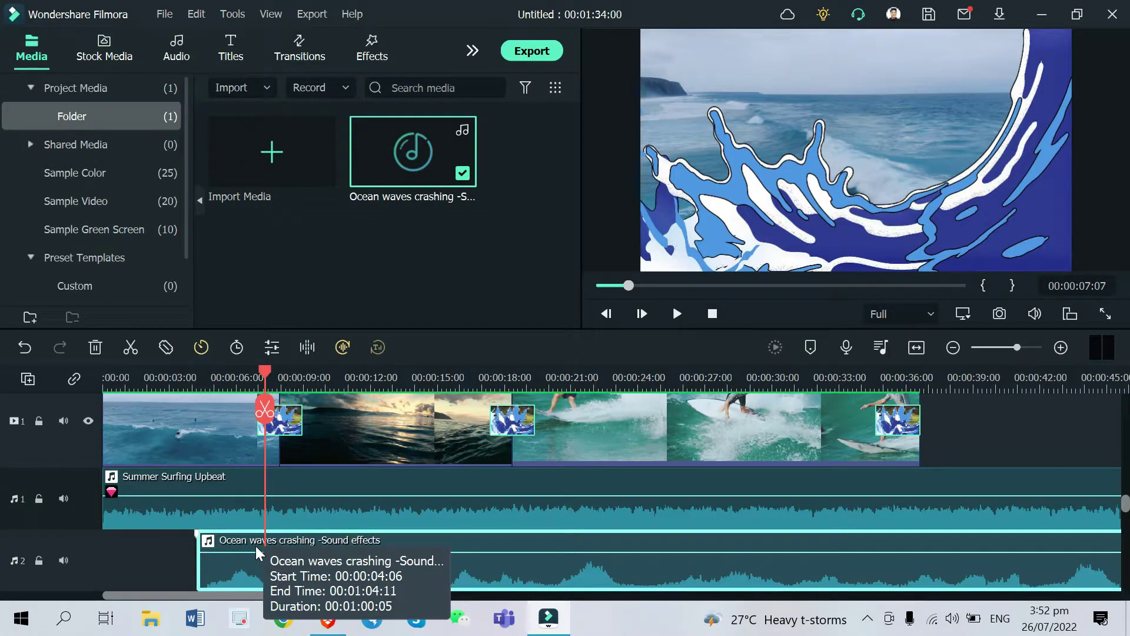
pyautogui.scroll(1, 260, 537)
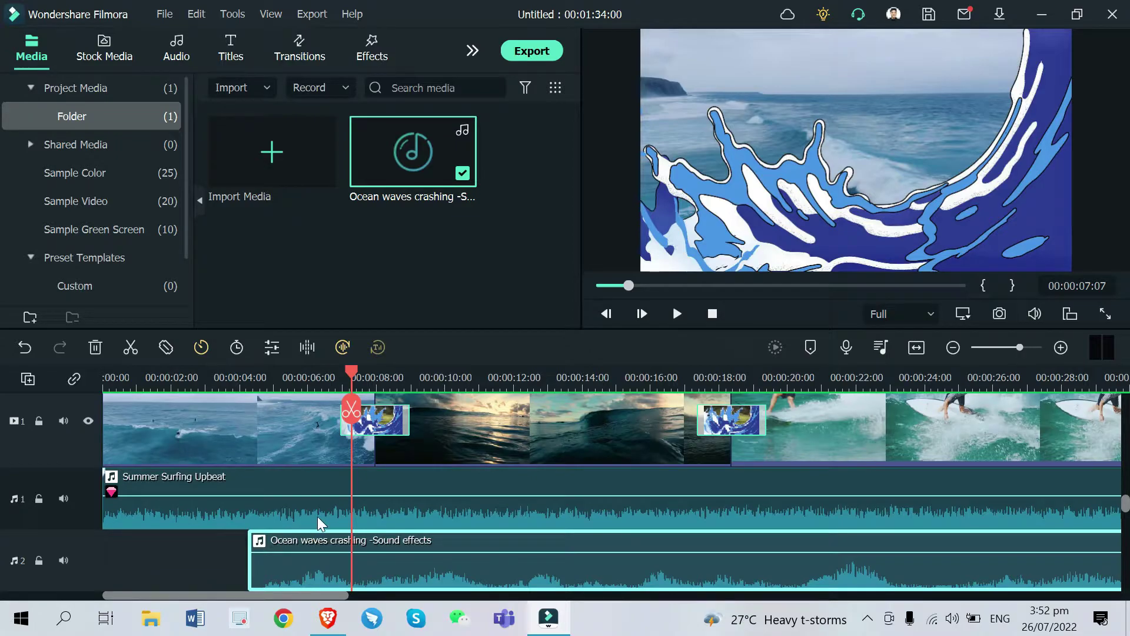
pyautogui.click(408, 566)
pyautogui.moveTo(448, 569); pyautogui.dragTo(483, 539)
pyautogui.click(474, 568)
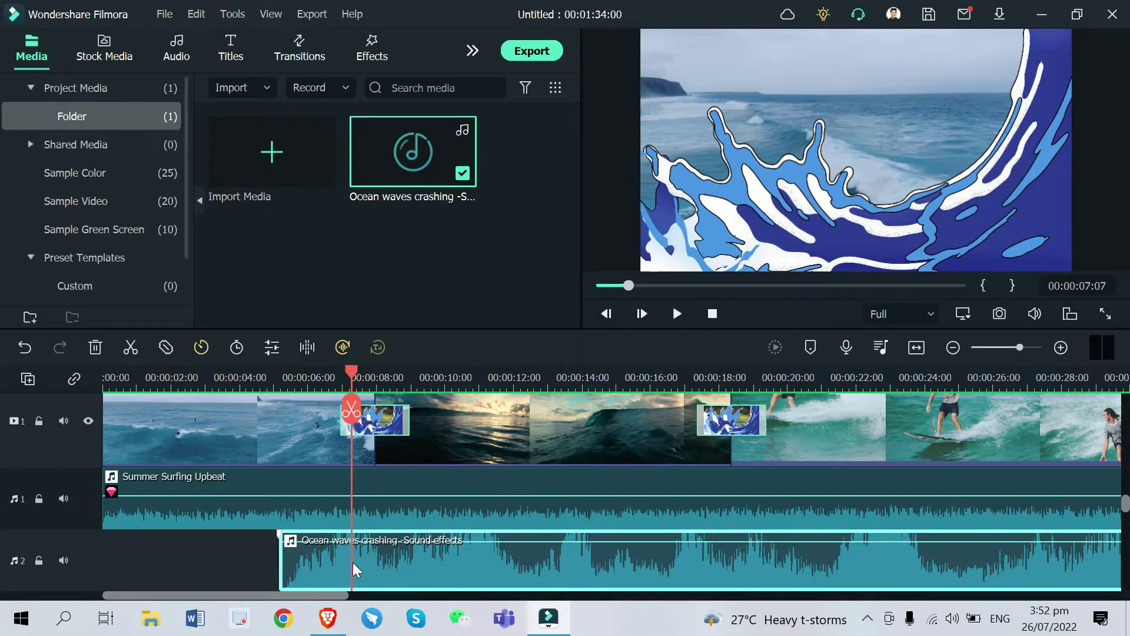
pyautogui.click(373, 561)
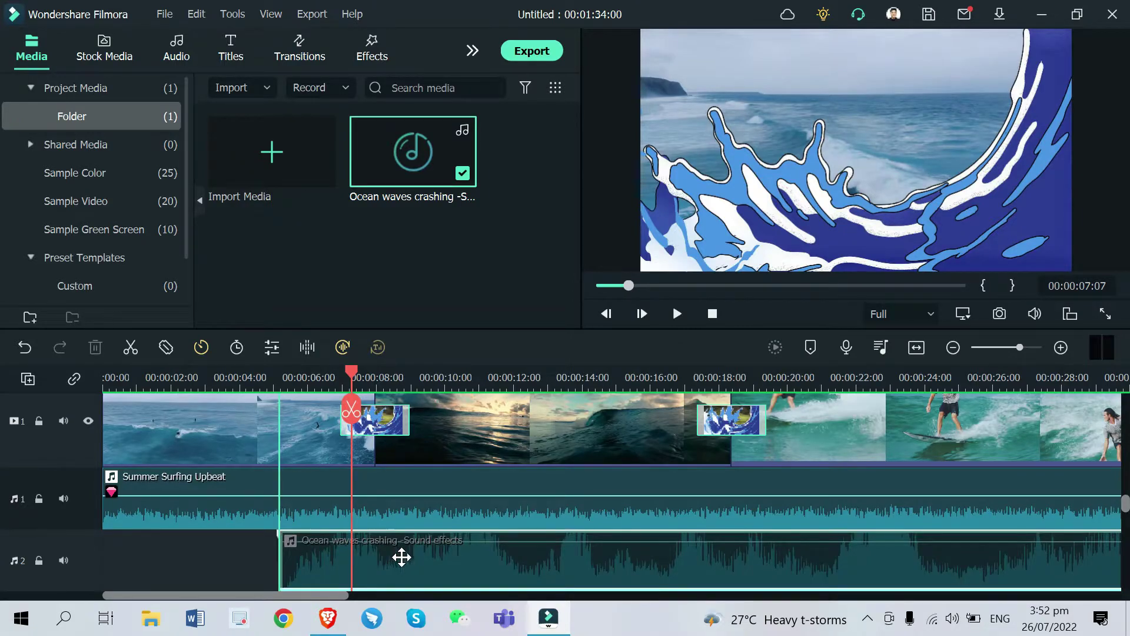
pyautogui.moveTo(406, 557); pyautogui.dragTo(406, 562)
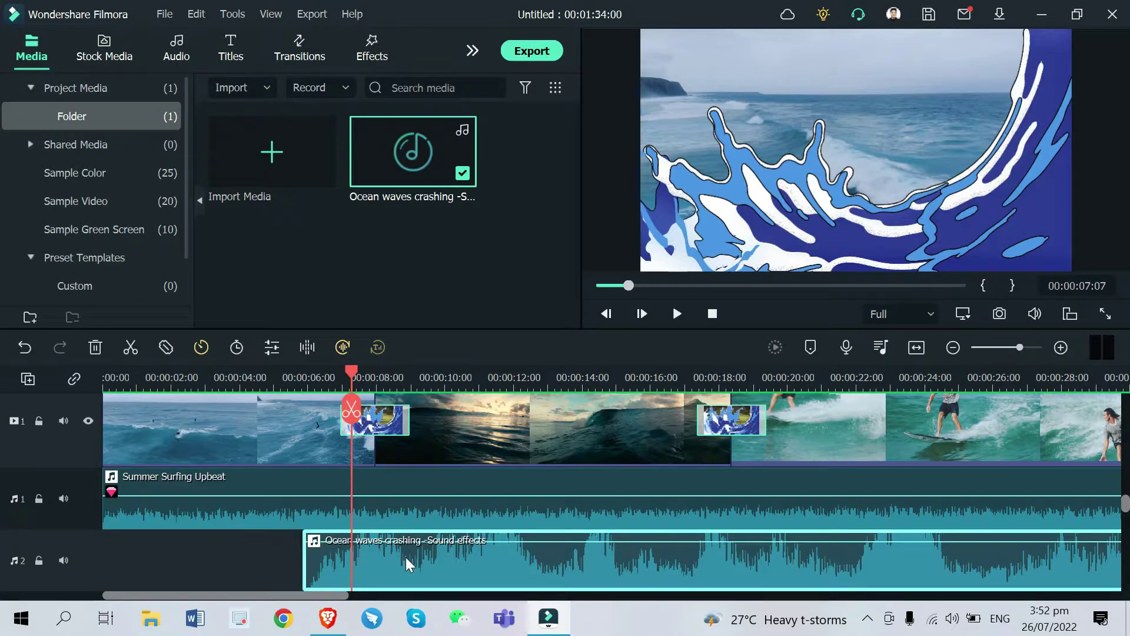
# Trim the Ocean waves crashing sound to a short burst ending at 00:00:09:08
pyautogui.click(294, 375)
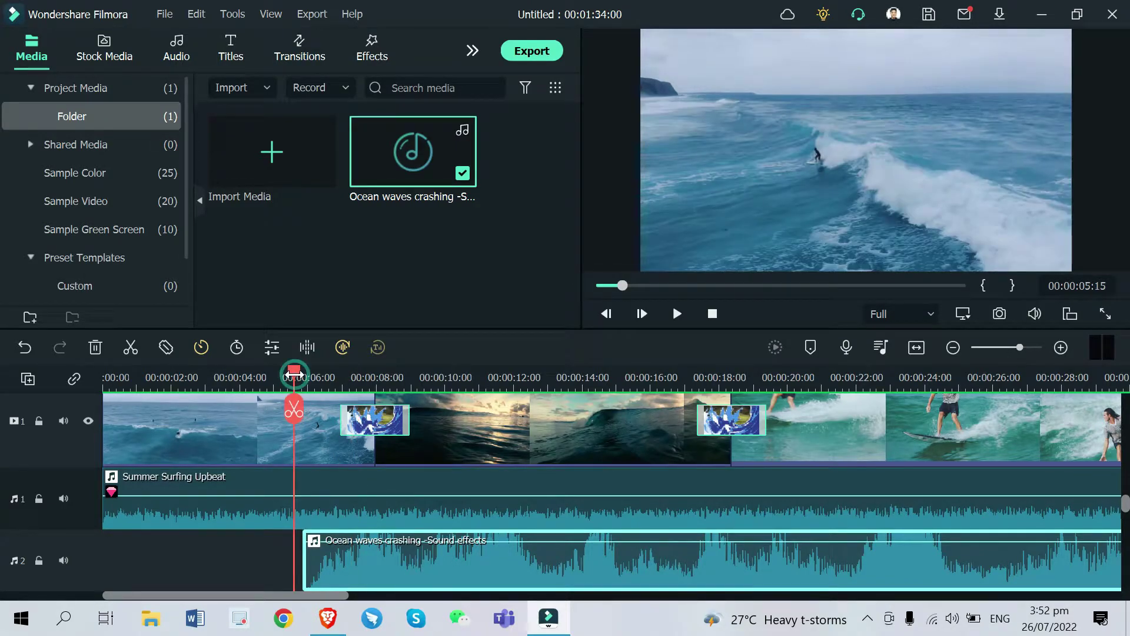
pyautogui.press('space')
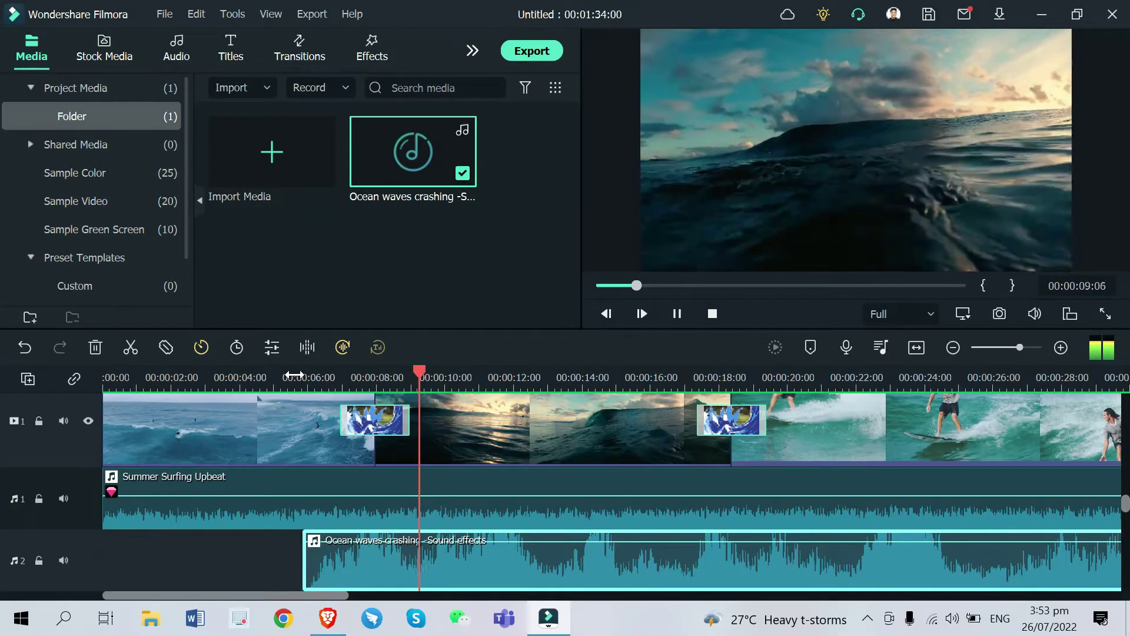
pyautogui.press('space')
pyautogui.click(466, 562)
pyautogui.hotkey('ctrl', 'b')
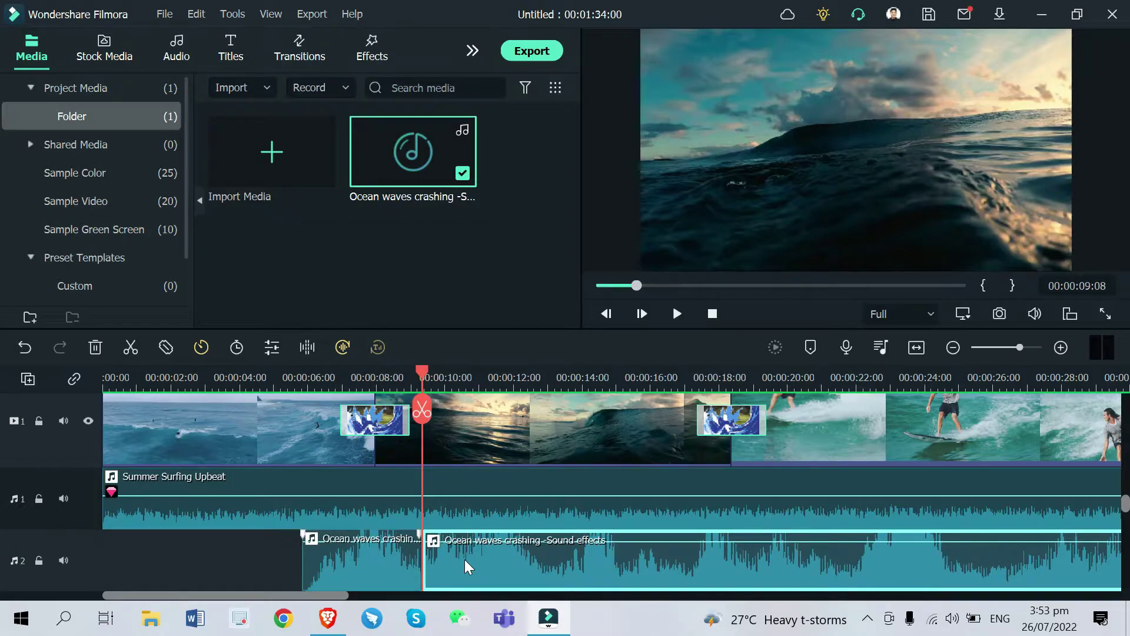
pyautogui.press('Delete')
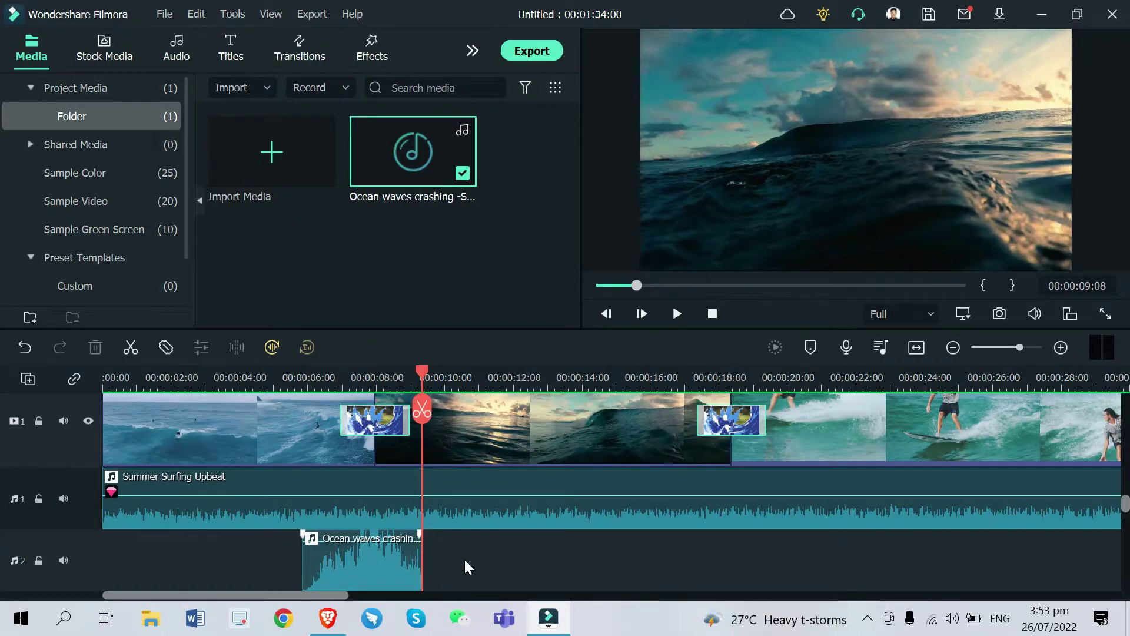
# Paste copies of the trimmed wave sound under the second and third transitions, then play back to check
pyautogui.click(411, 571)
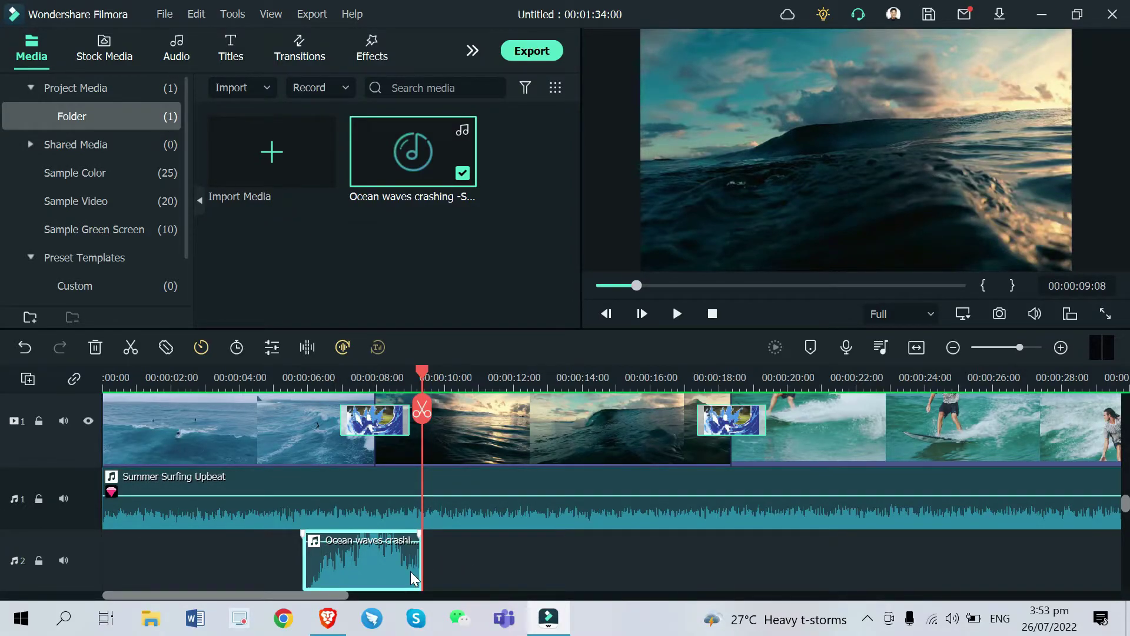
pyautogui.click(709, 381)
pyautogui.click(678, 381)
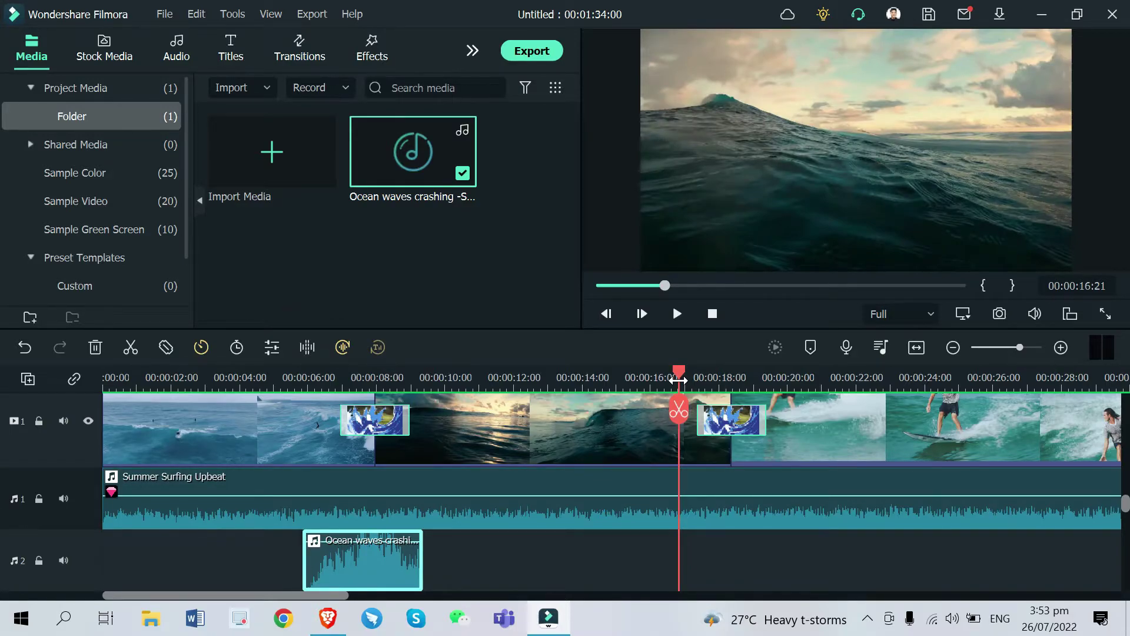
pyautogui.hotkey('ctrl', 'v')
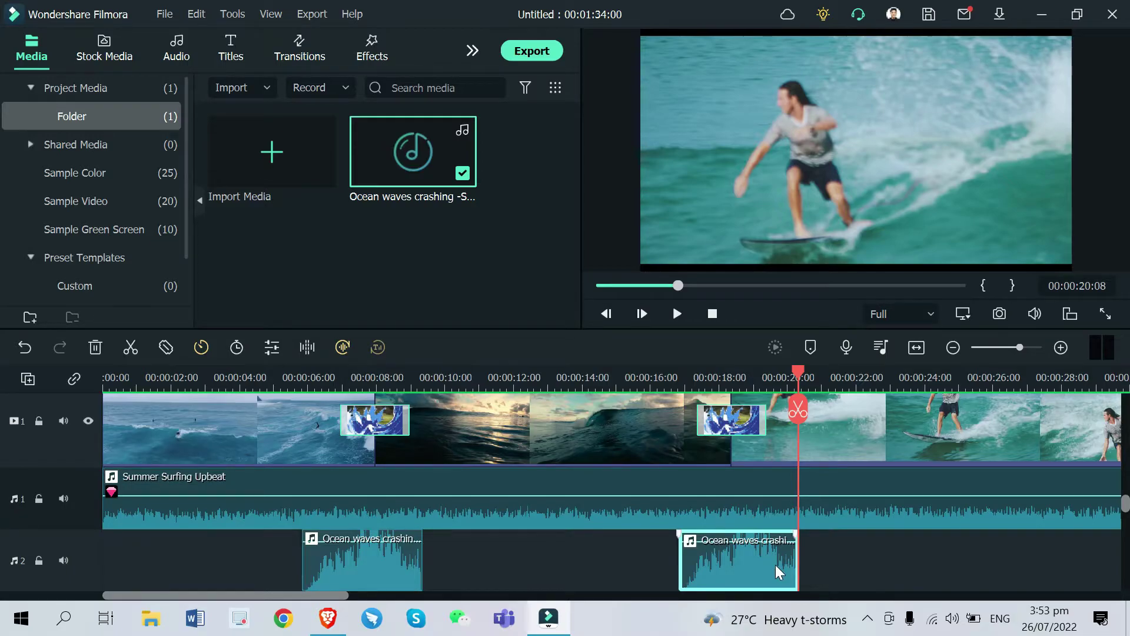
pyautogui.scroll(-3, 776, 564)
pyautogui.click(772, 383)
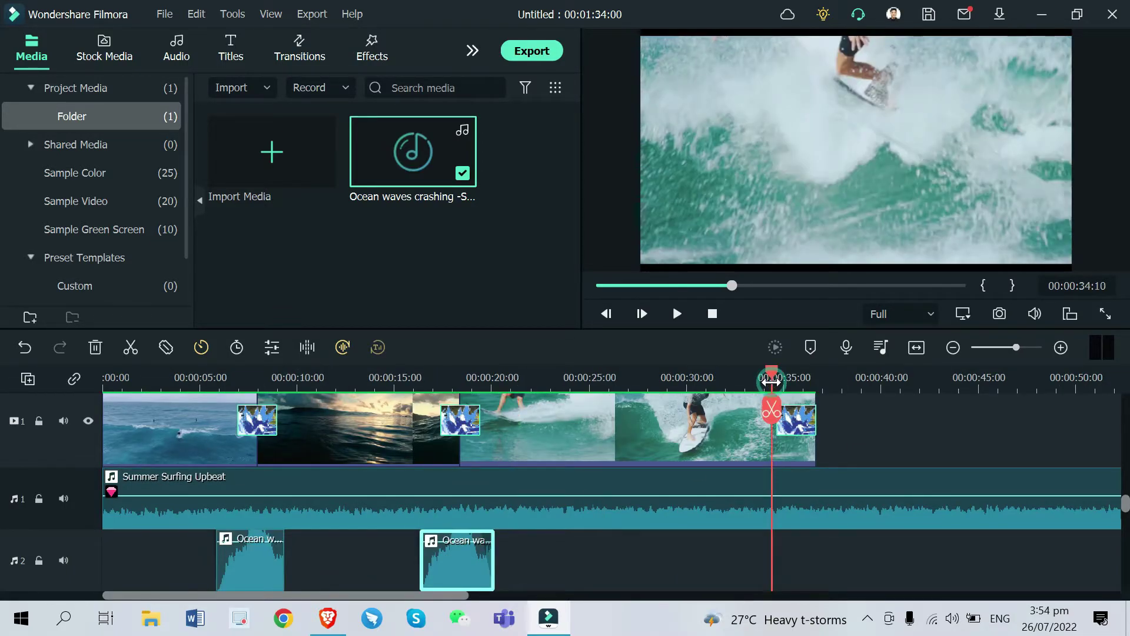
pyautogui.hotkey('ctrl', 'v')
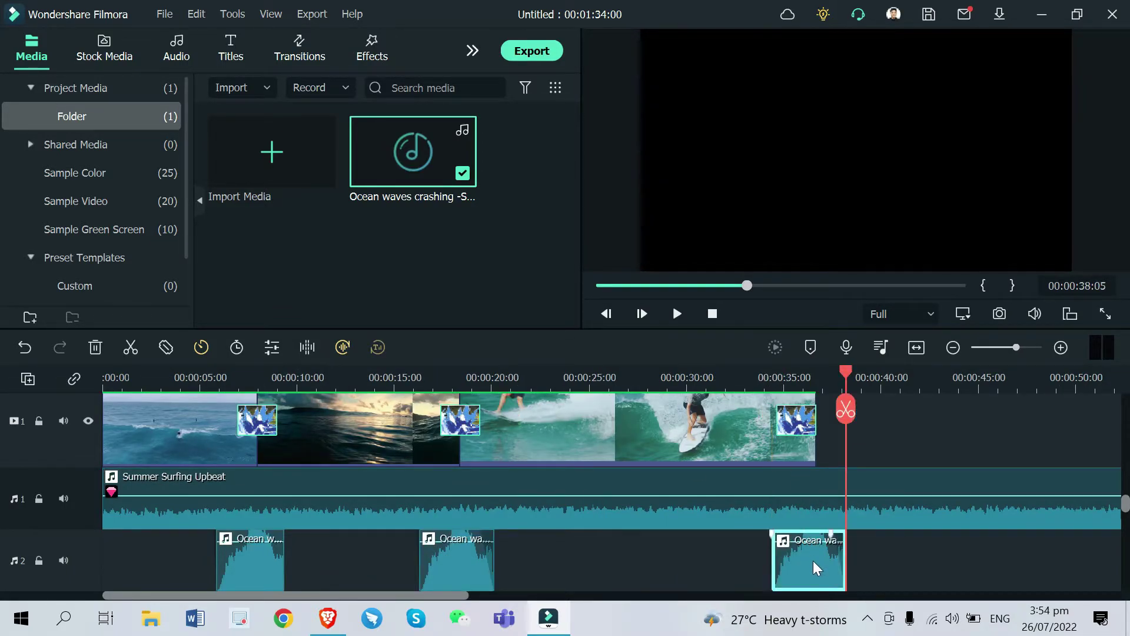
pyautogui.scroll(3, 815, 560)
pyautogui.press('space')
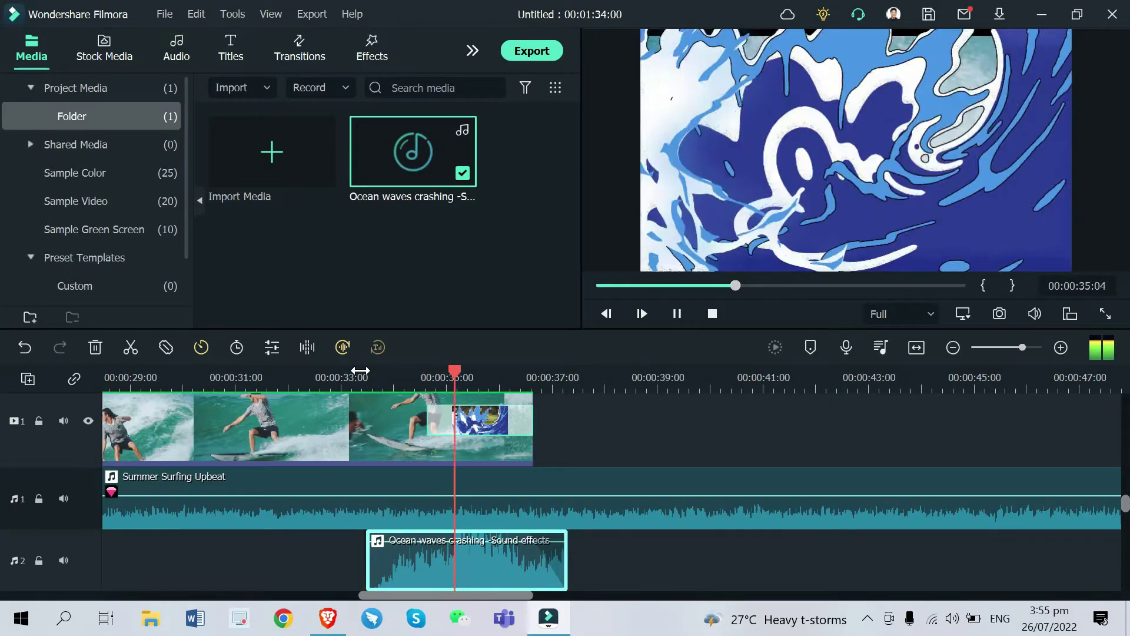